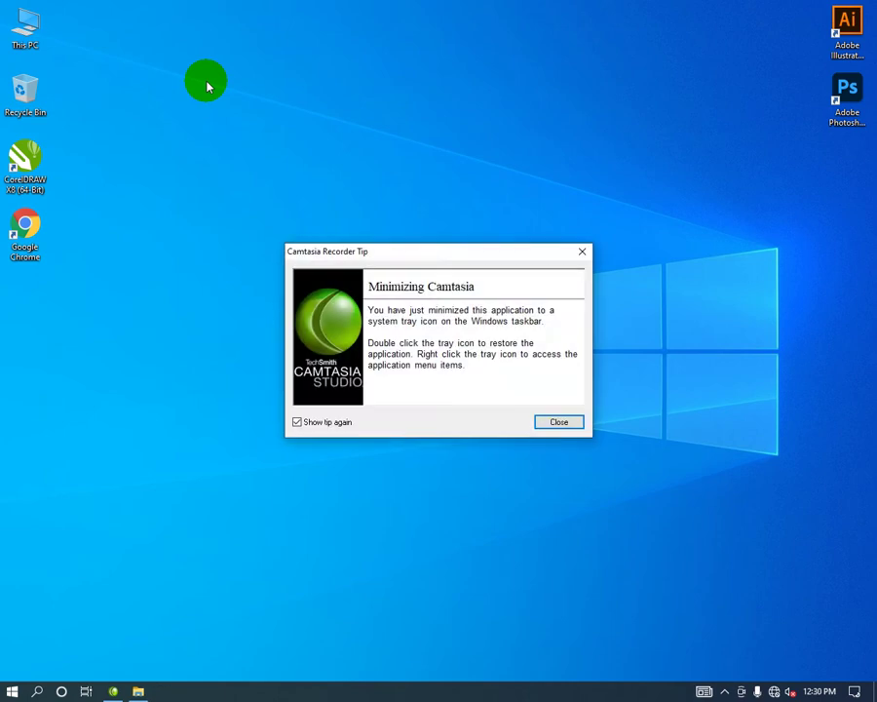
Dismiss the recorder tip and launch Word from the Run box with winword.
left_click(558, 421)
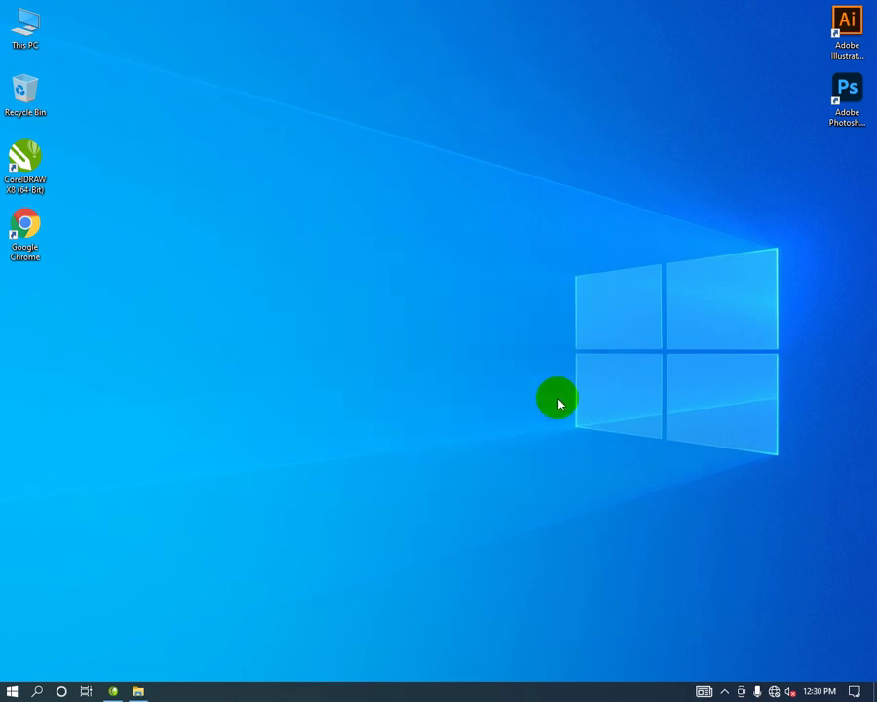
key("super+r")
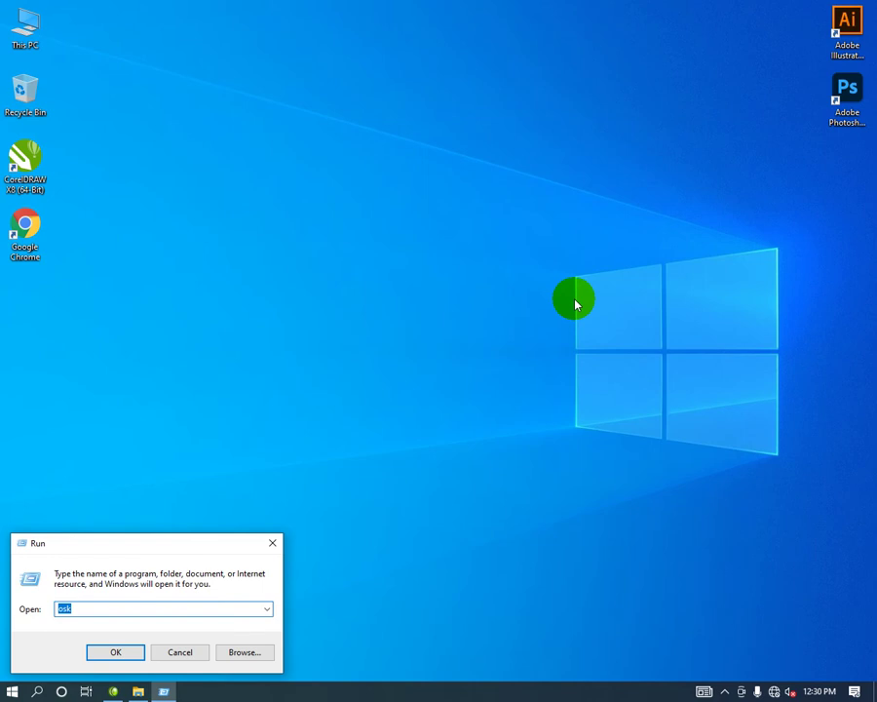
type("win")
key("Down")
key("Down")
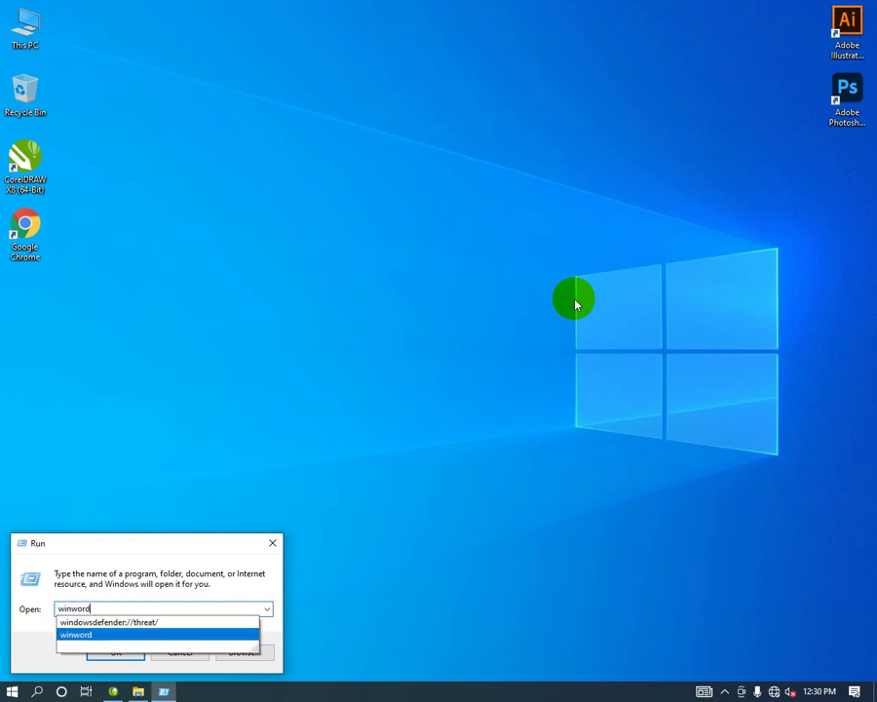
key("Return")
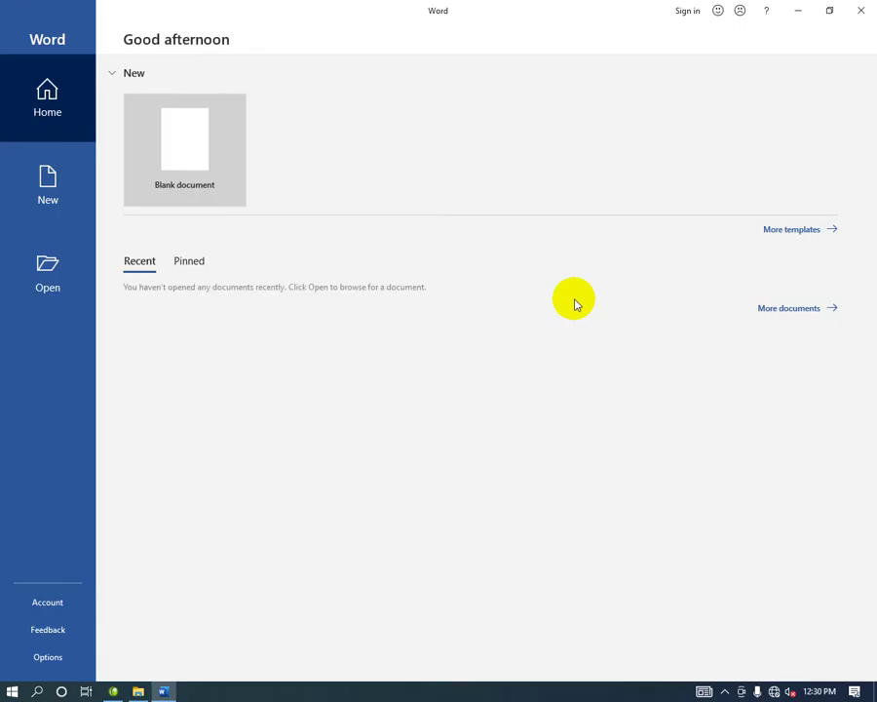
Start Document1 as a blank document from the Word start screen.
left_click(209, 165)
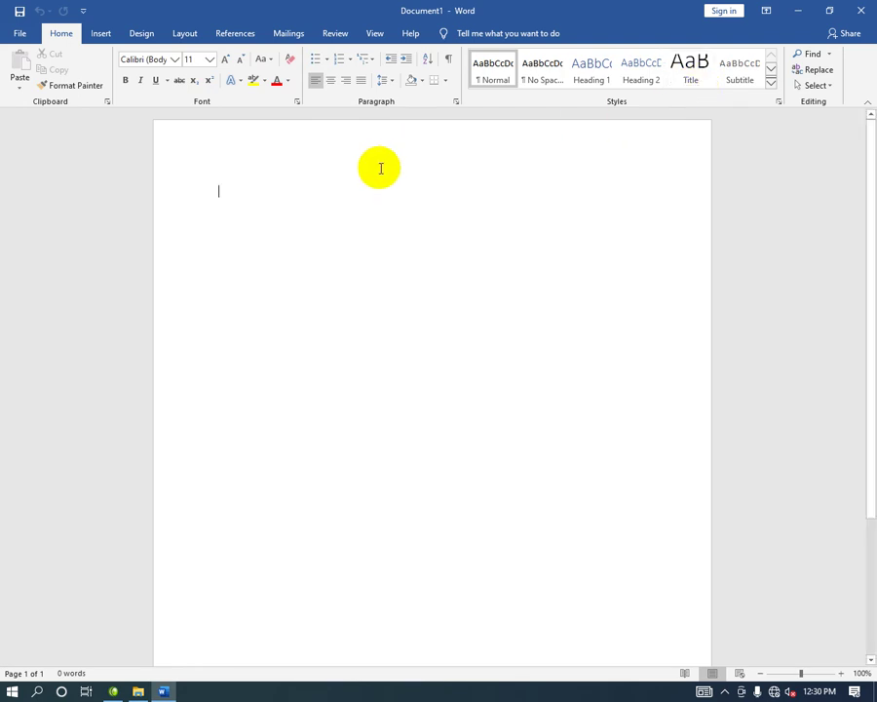
Type 'School Information' plus =rand() sample paragraphs, then grow the heading to 18 pt.
type("So")
type("=rand()")
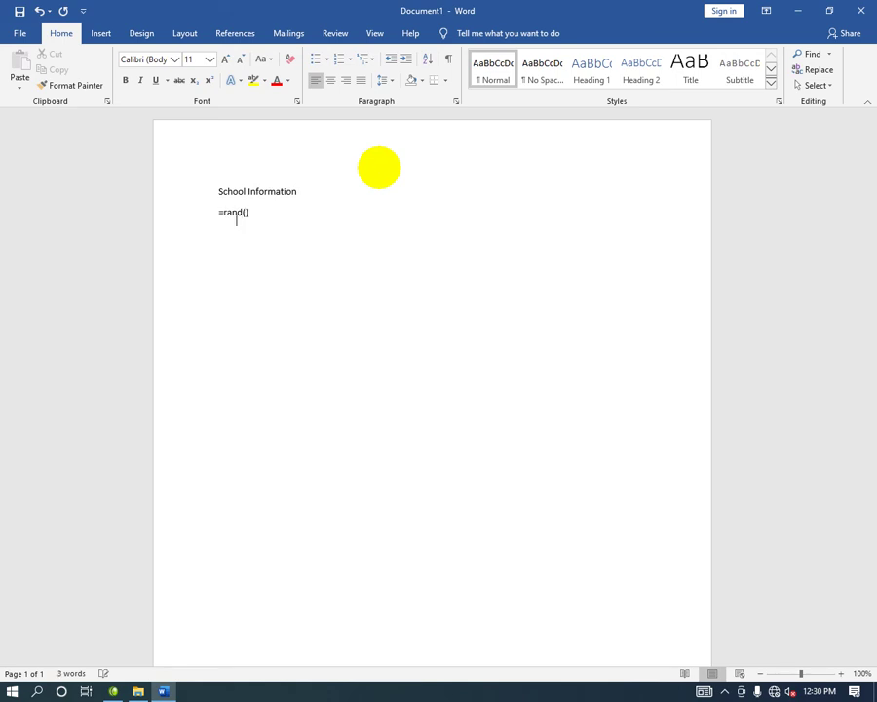
key("Return")
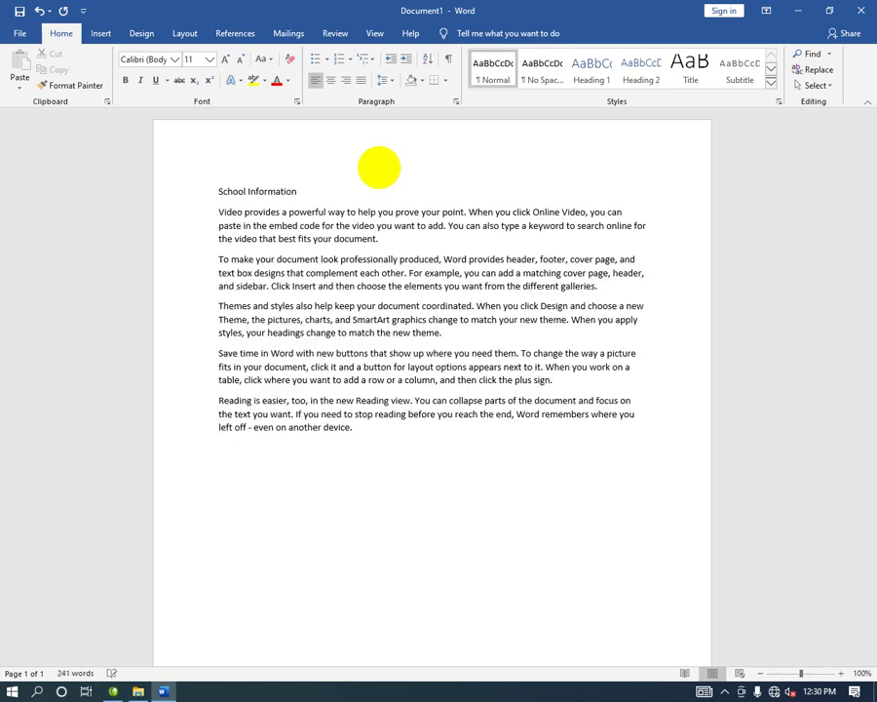
left_click_drag(297, 191, 218, 191)
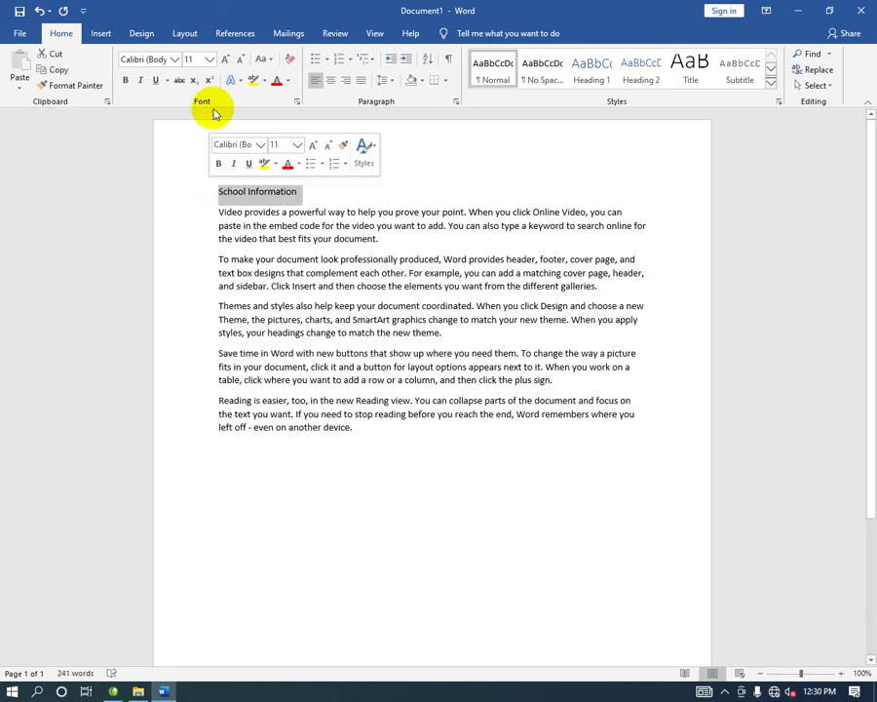
left_click(225, 60)
left_click(225, 60)
left_click(225, 59)
left_click(225, 59)
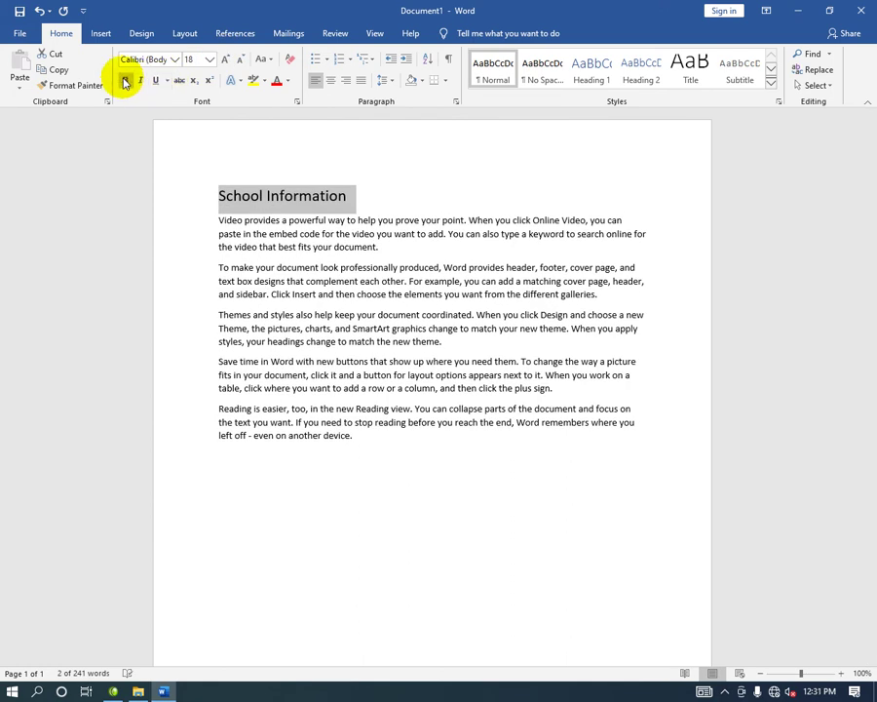
left_click(174, 60)
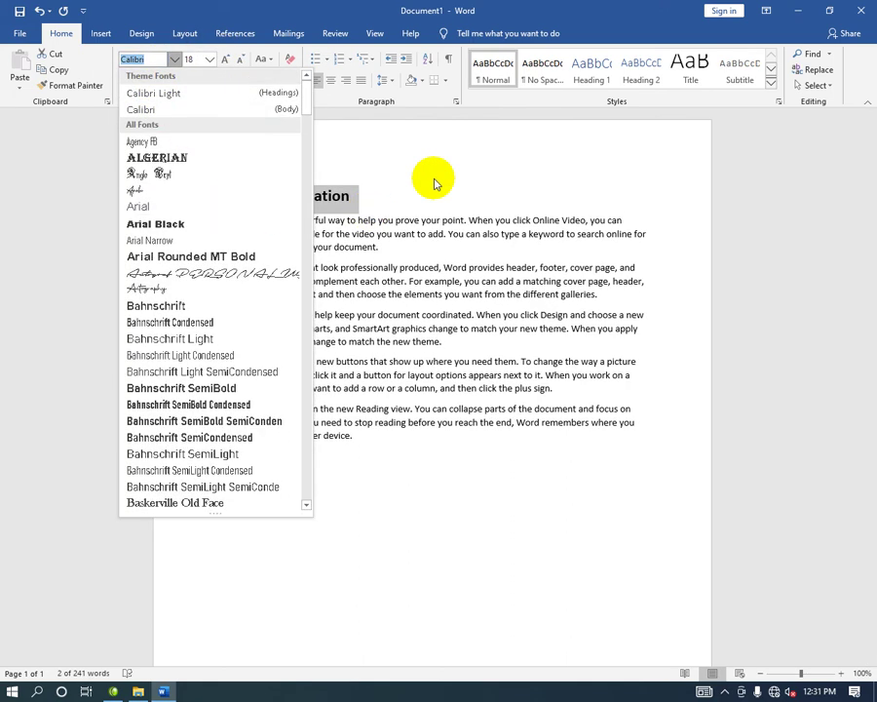
key("Escape")
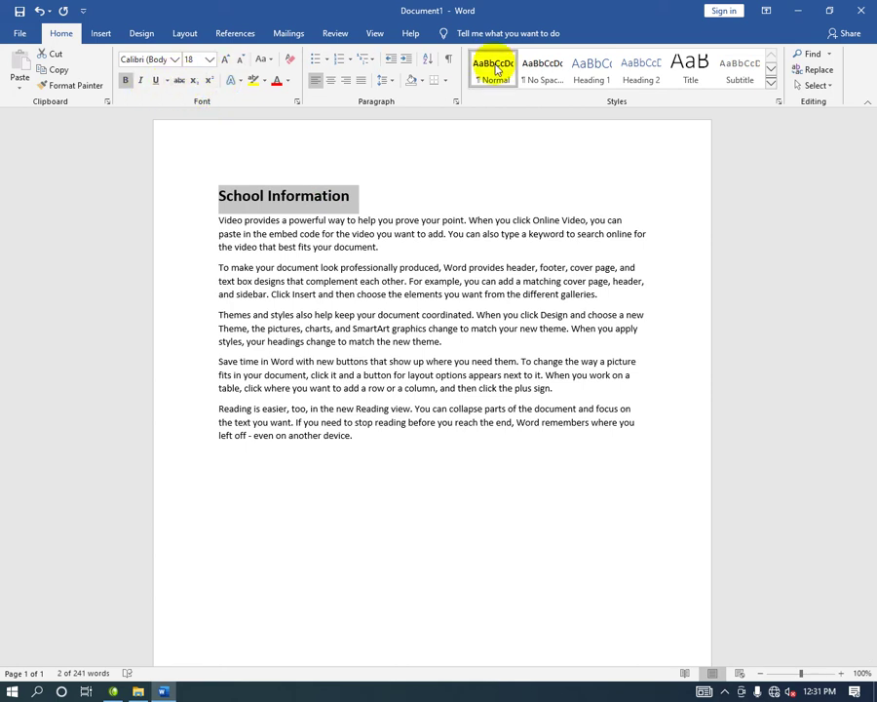
Apply Heading 1 to the heading, then begin a new named style from it and show the full formatting options.
left_click(600, 71)
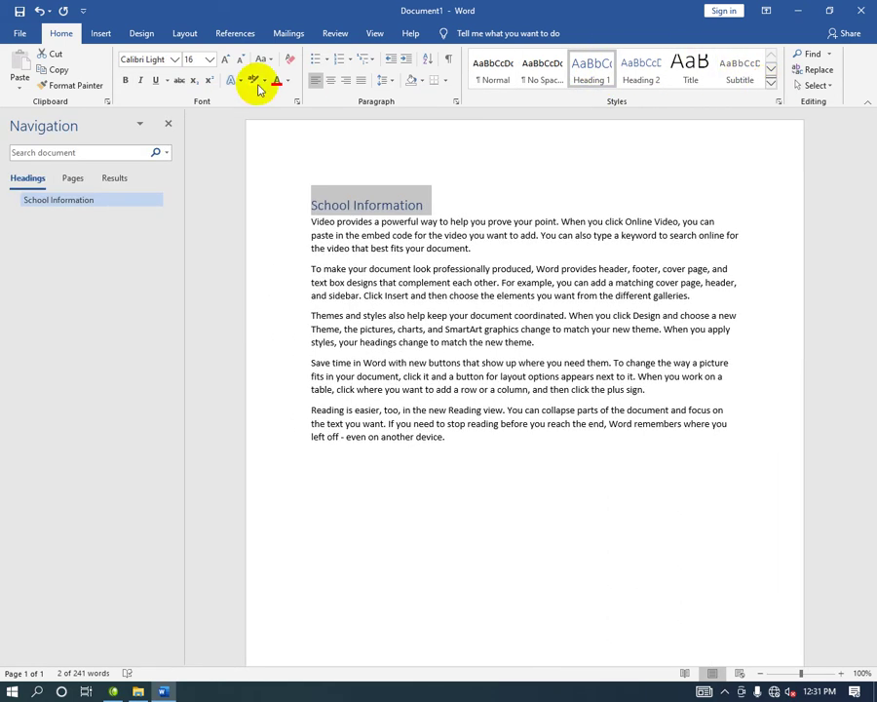
left_click(168, 123)
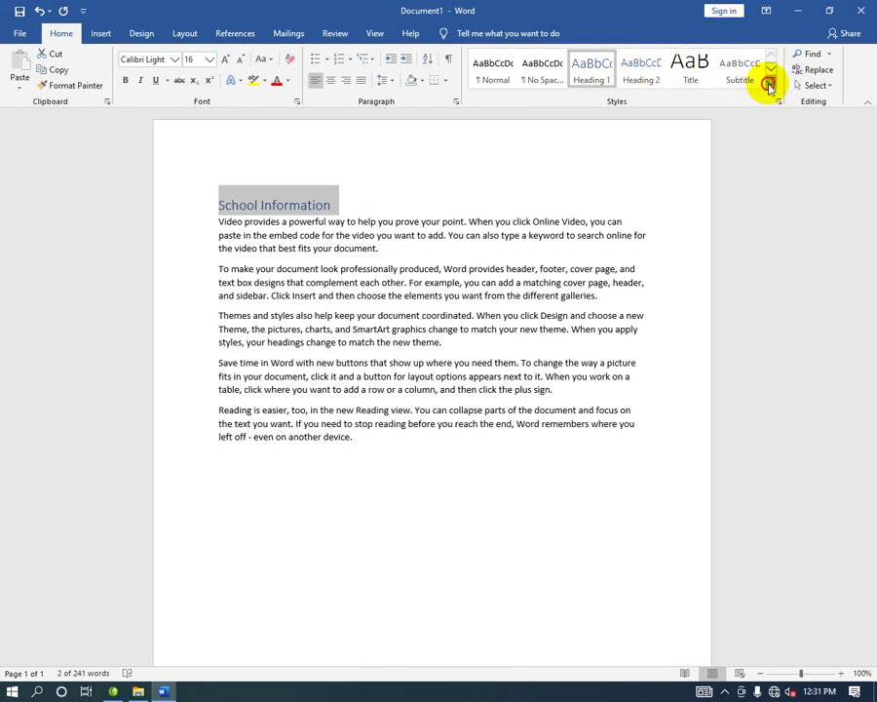
left_click(769, 87)
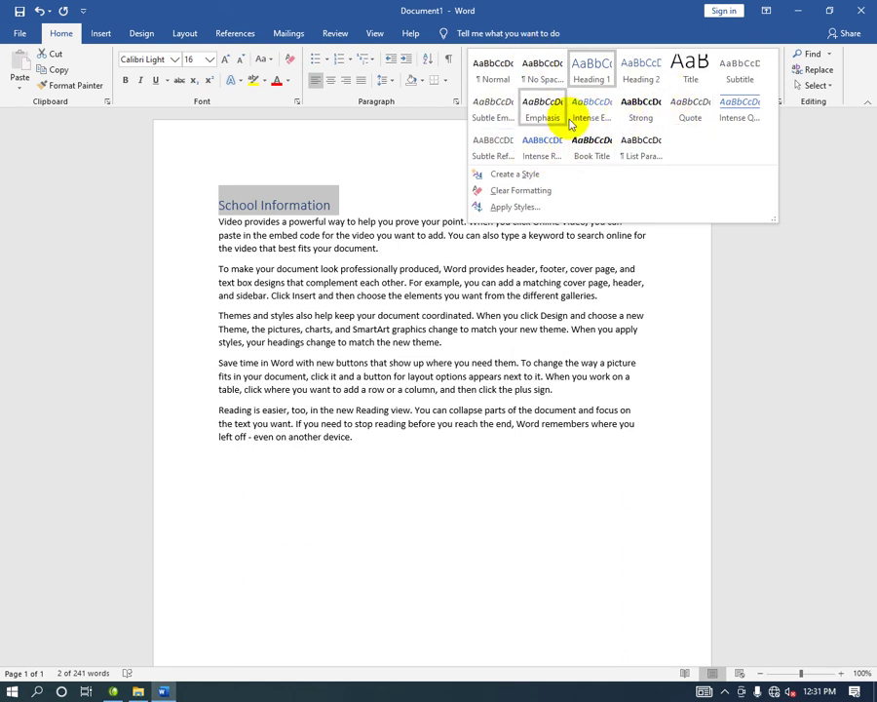
left_click(517, 176)
type("Mr. Manzoor")
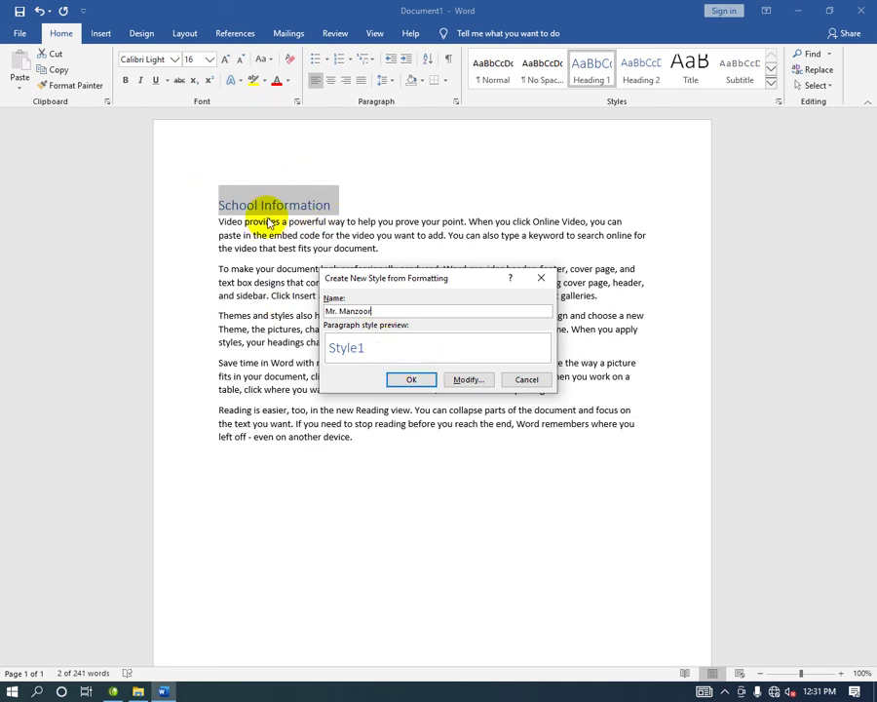
left_click(473, 380)
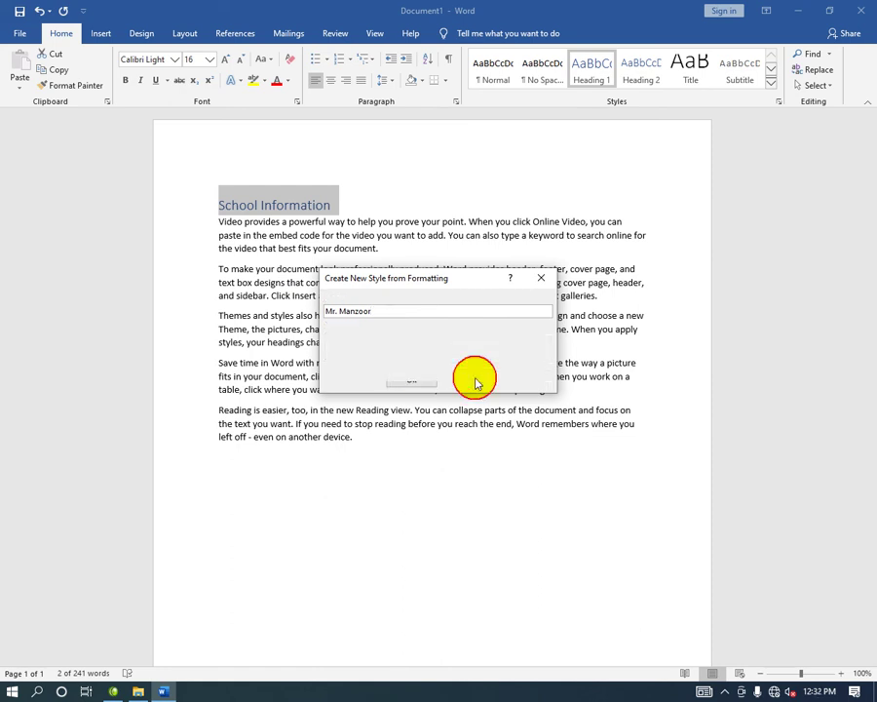
Set the new style's font to Apalu at 36 pt.
left_click(401, 398)
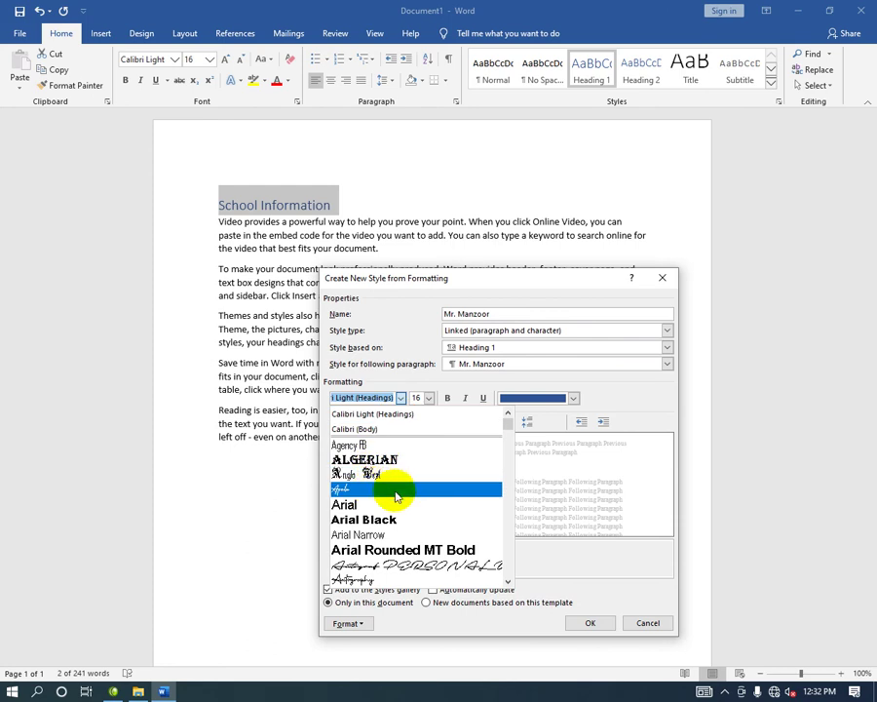
scroll(388, 490, "down", 1)
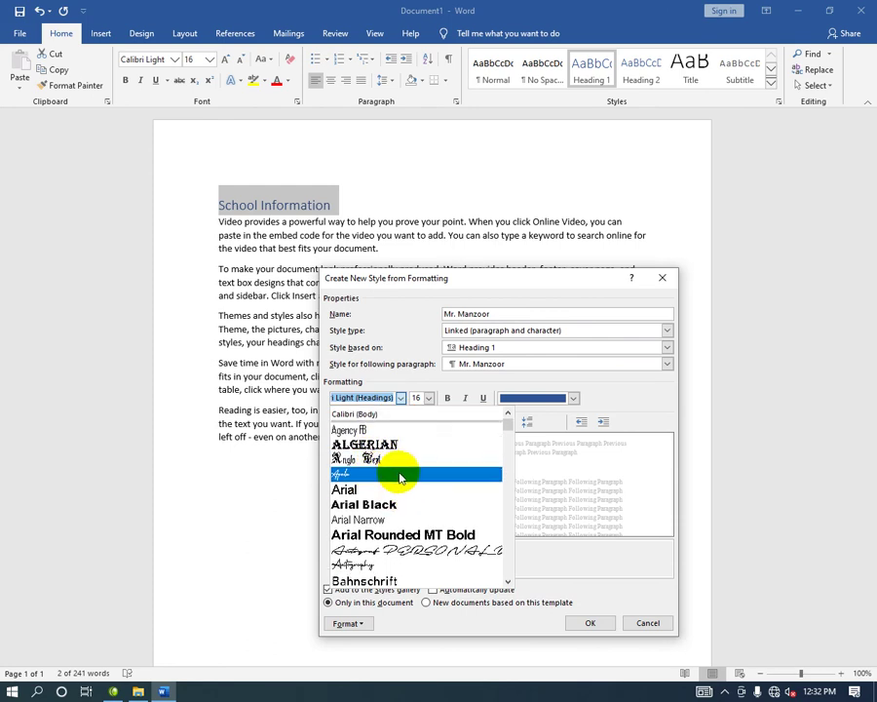
left_click(400, 477)
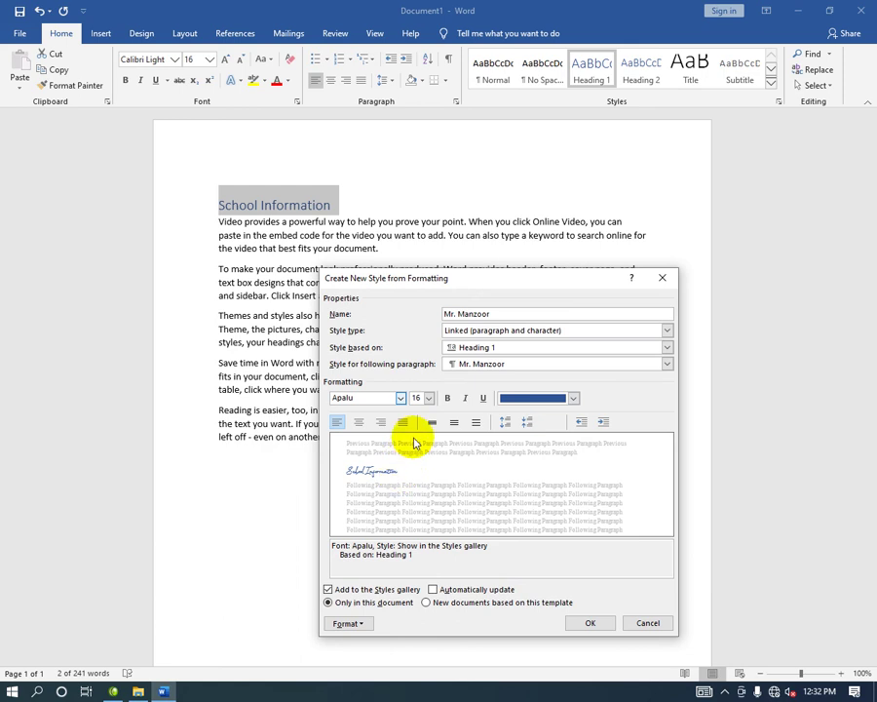
left_click(428, 397)
left_click(417, 510)
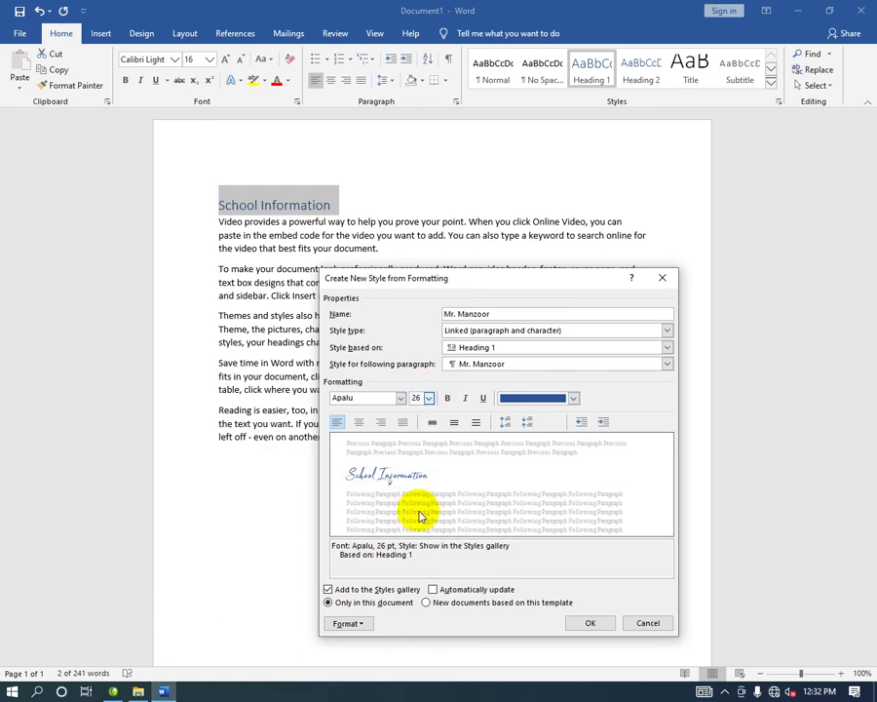
left_click(428, 397)
scroll(425, 489, "down", 1)
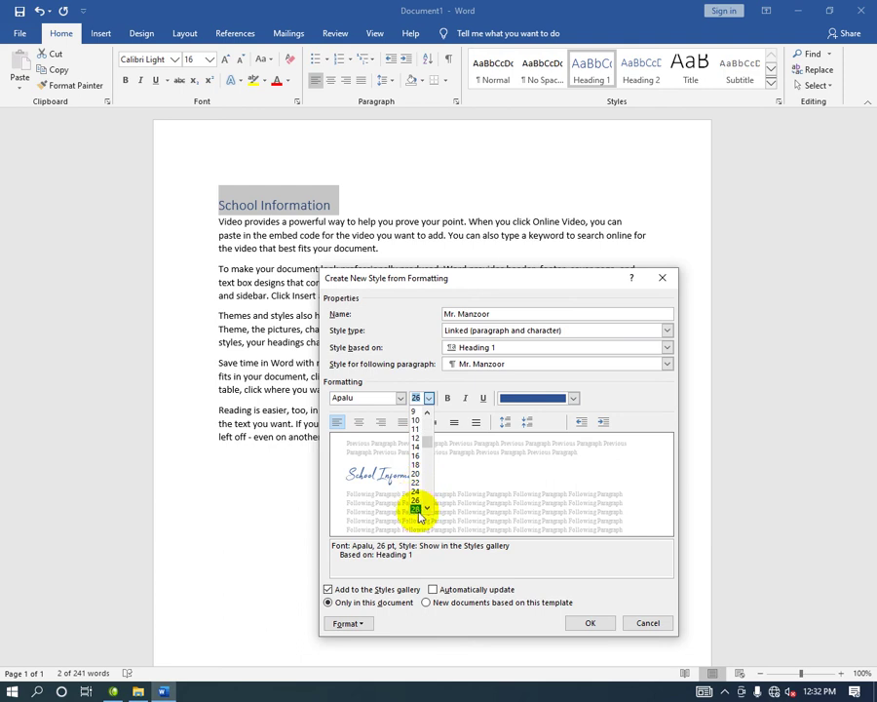
left_click(418, 509)
left_click(428, 398)
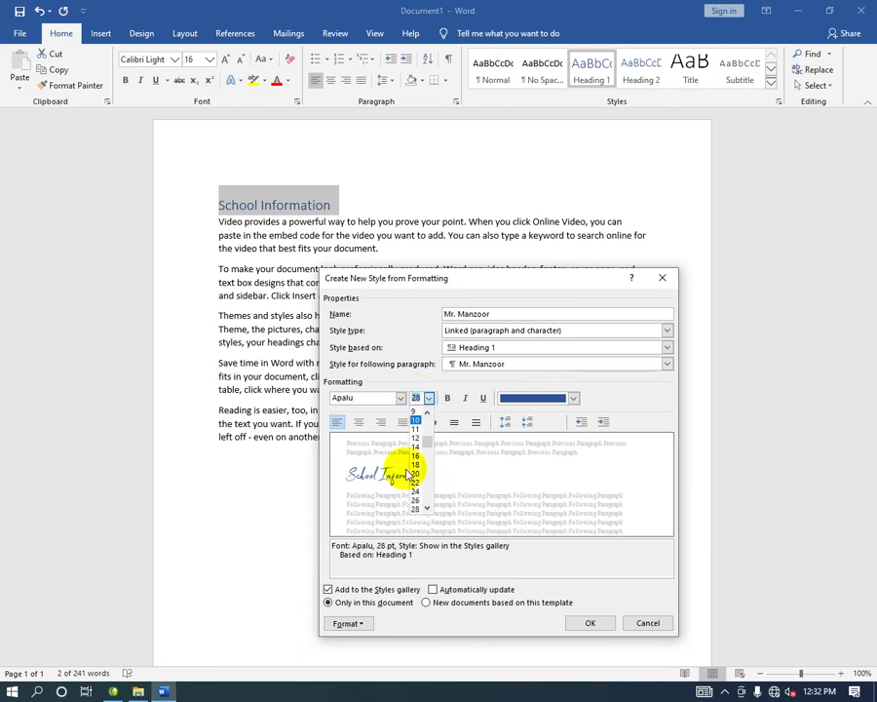
left_click(417, 509)
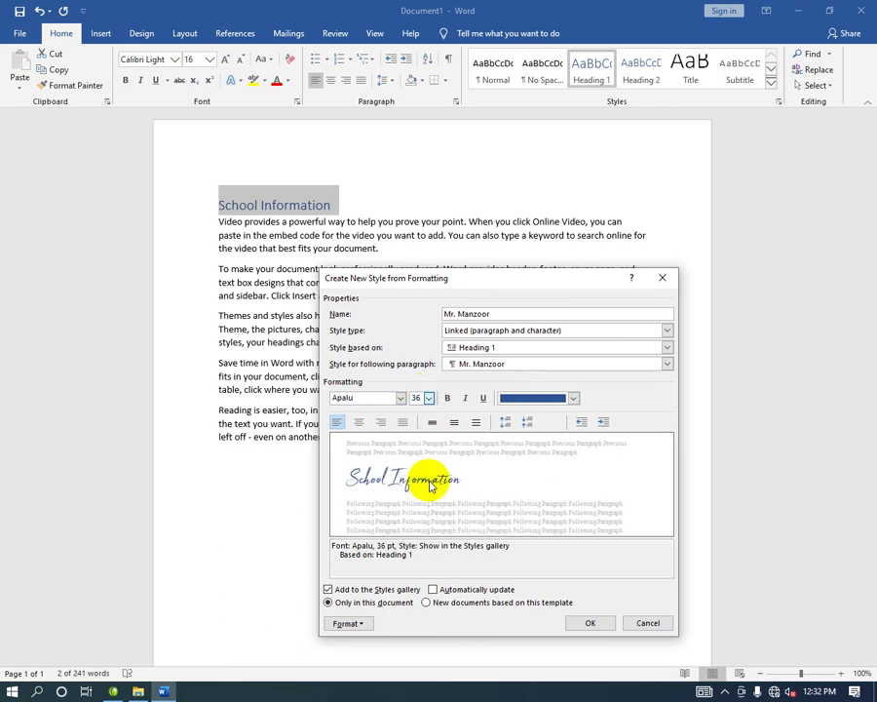
Make the style bold and left-aligned, save it to the gallery, and deselect the heading.
left_click(573, 397)
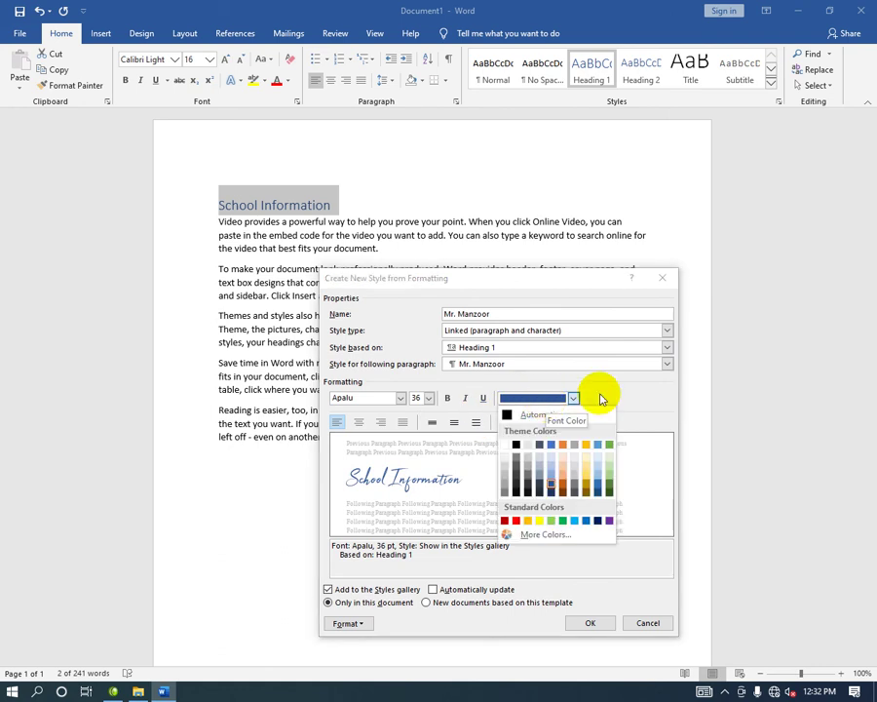
left_click(598, 398)
left_click(465, 399)
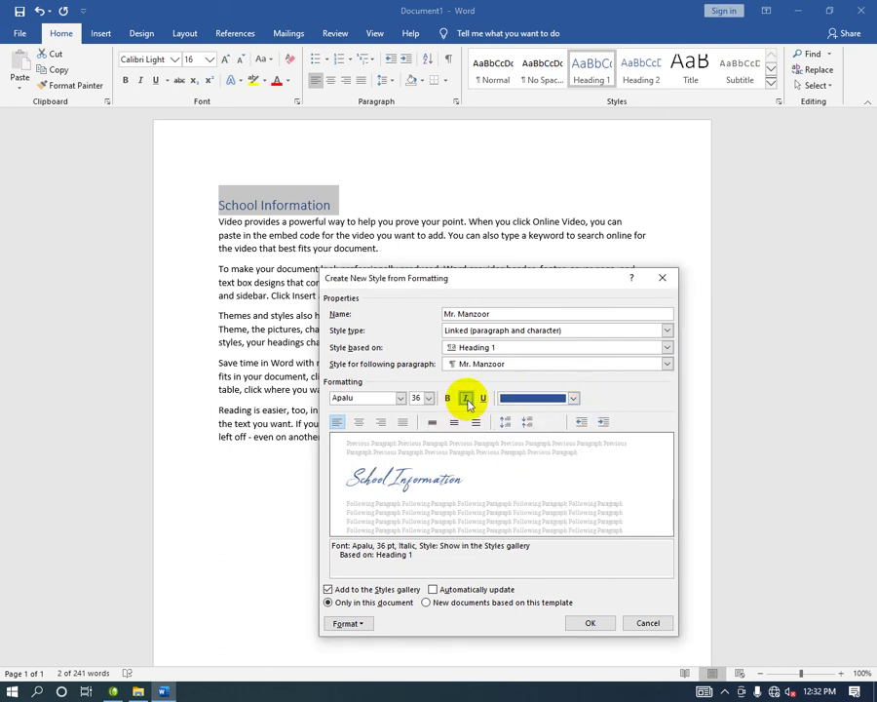
left_click(465, 398)
left_click(448, 399)
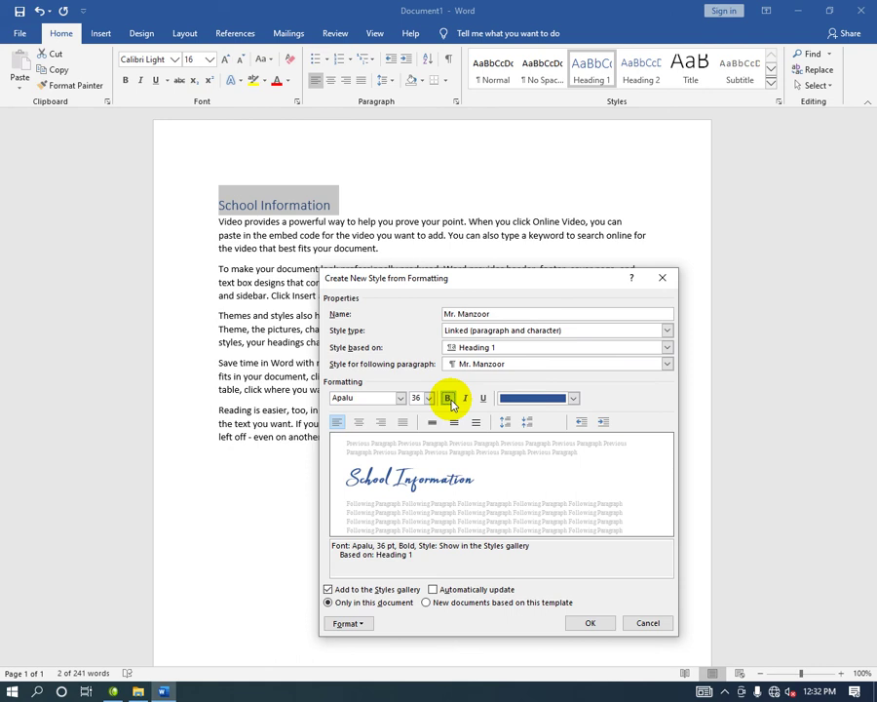
left_click(358, 421)
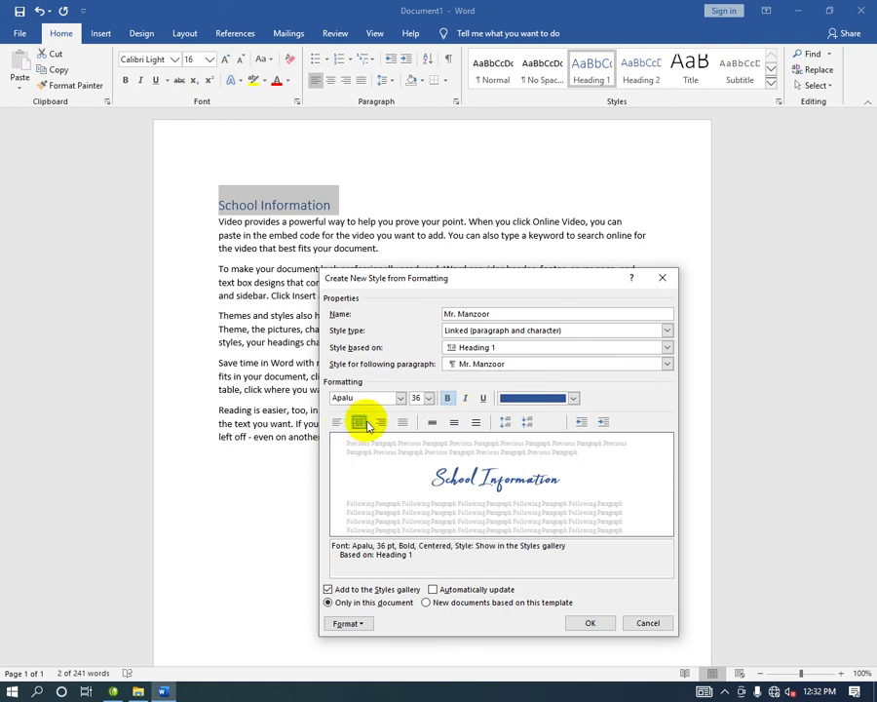
left_click(338, 423)
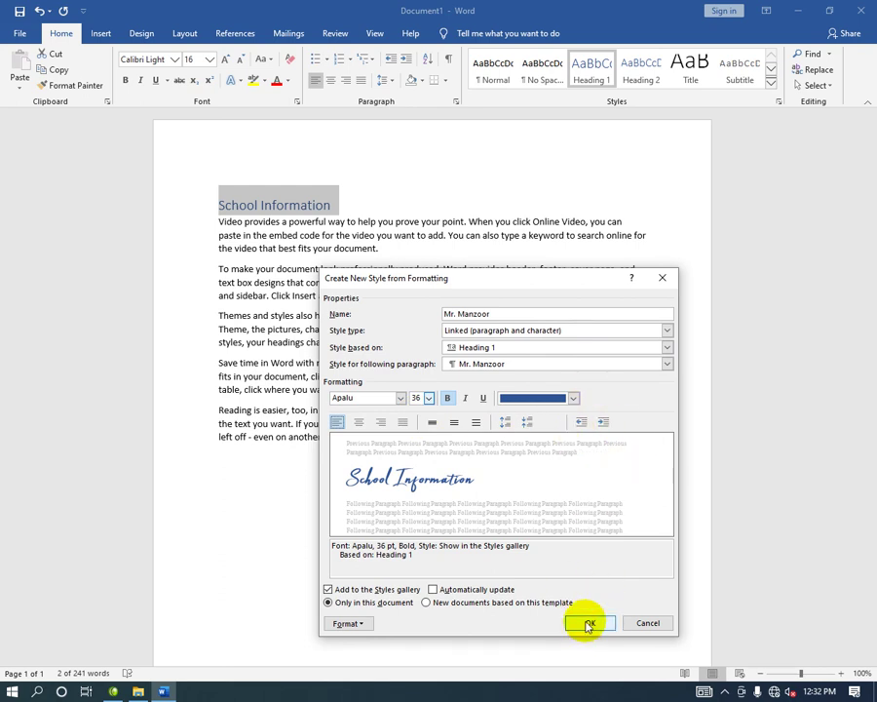
left_click(587, 622)
left_click(507, 536)
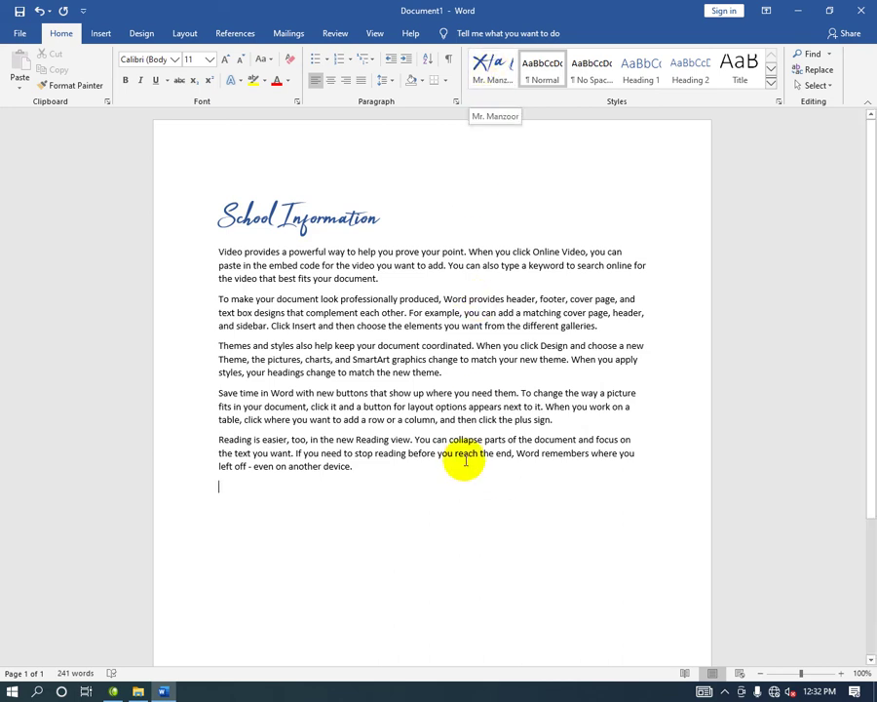
mouse_move(359, 463)
left_mouse_down()
mouse_move(224, 382)
mouse_move(220, 390)
left_mouse_up()
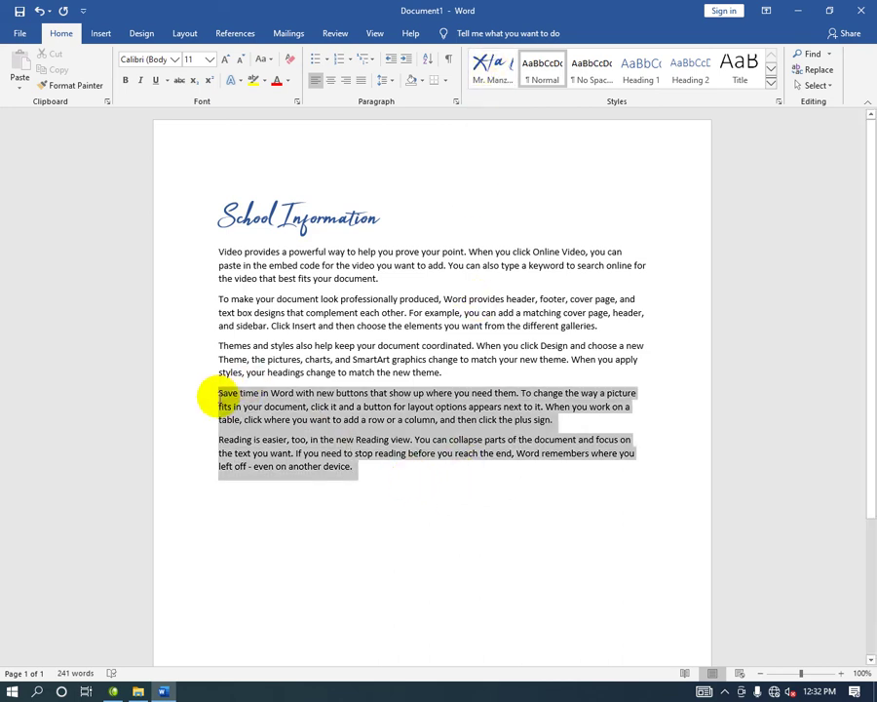
left_click(497, 78)
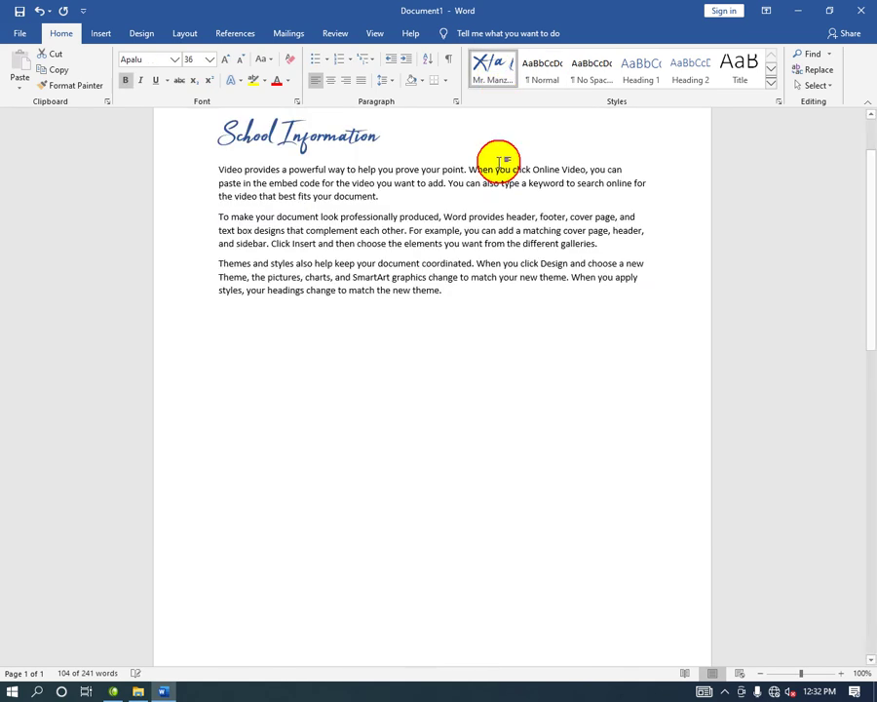
scroll(471, 417, "down", 5)
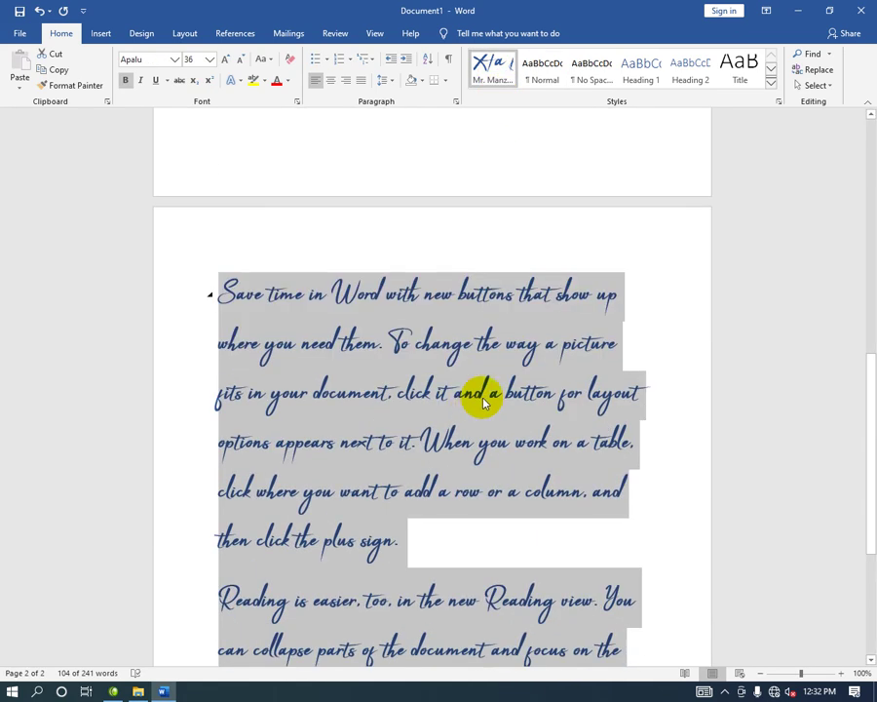
key("ctrl+z")
scroll(487, 390, "up", 5)
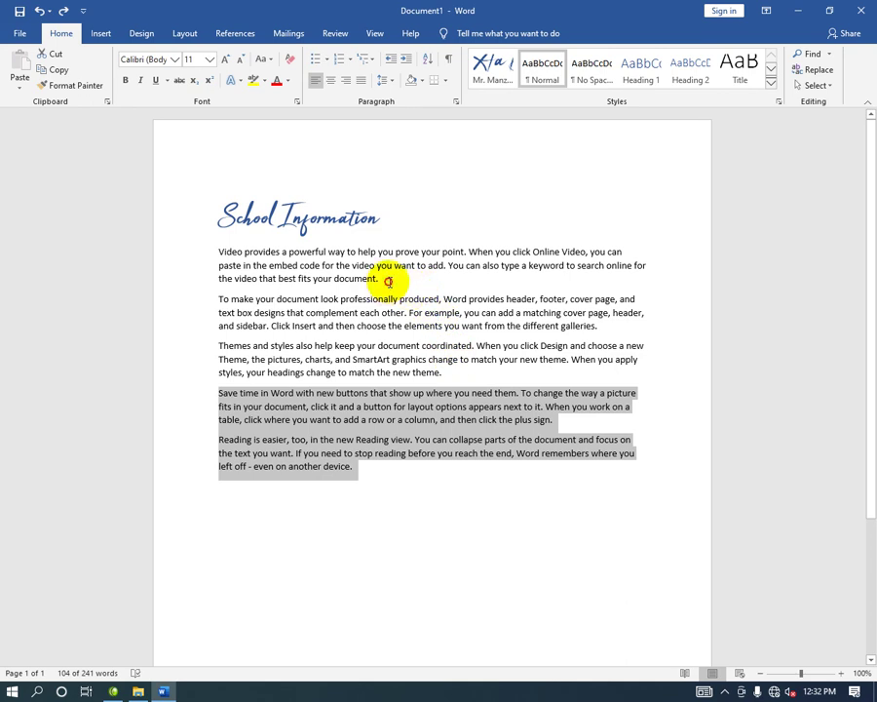
left_click_drag(388, 281, 220, 254)
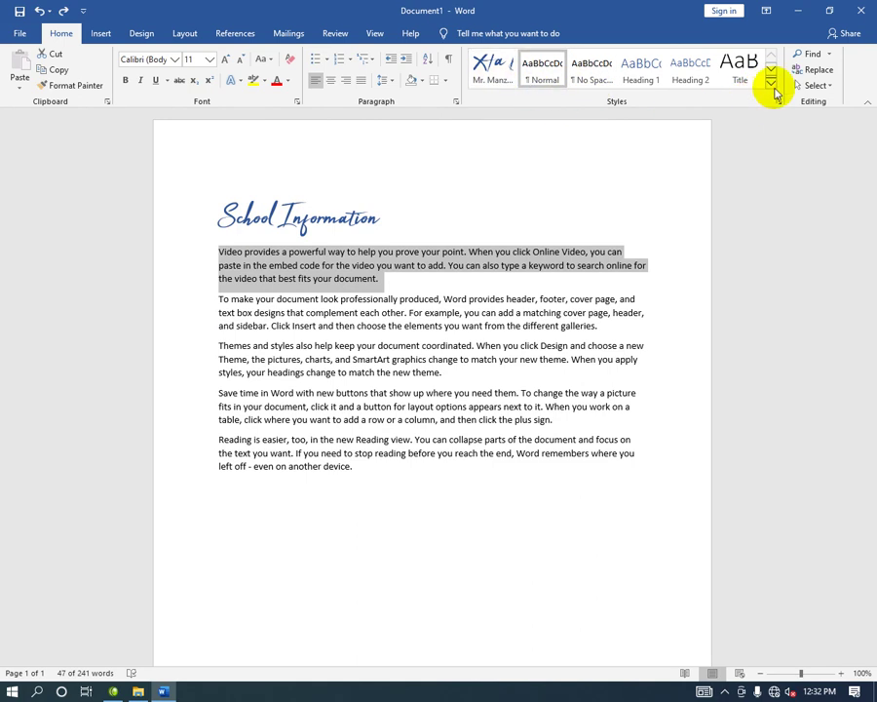
Apply the custom script style to the first body paragraph via Apply Styles, then clear its formatting.
left_click(775, 82)
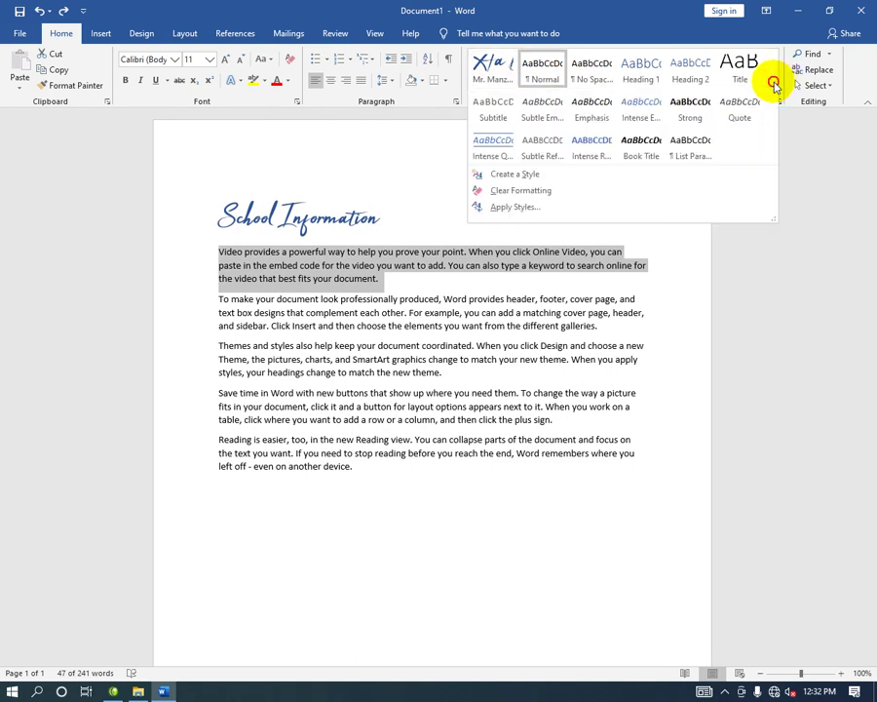
left_click(501, 207)
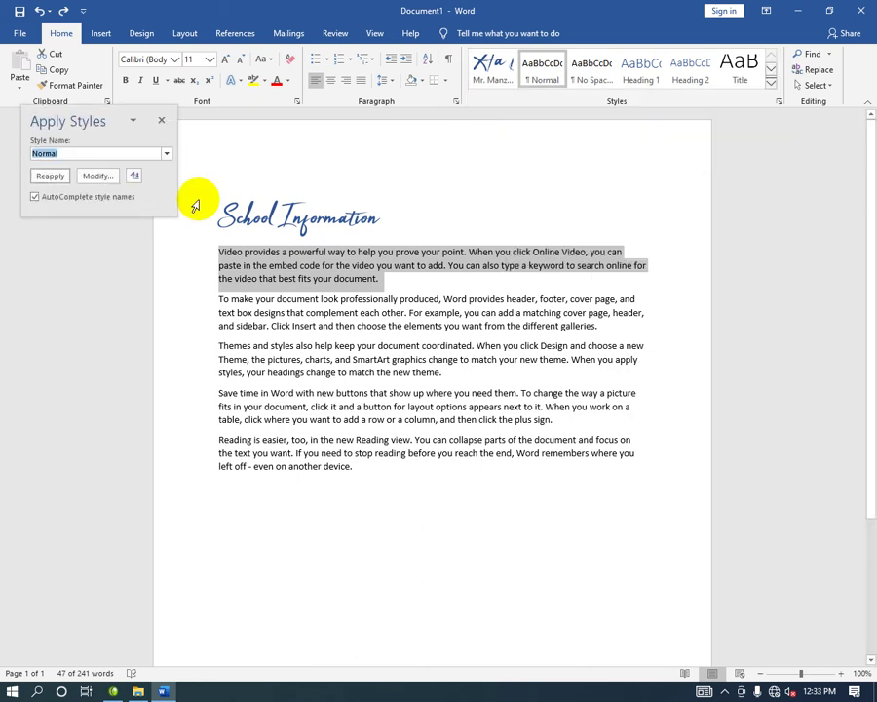
left_click(166, 154)
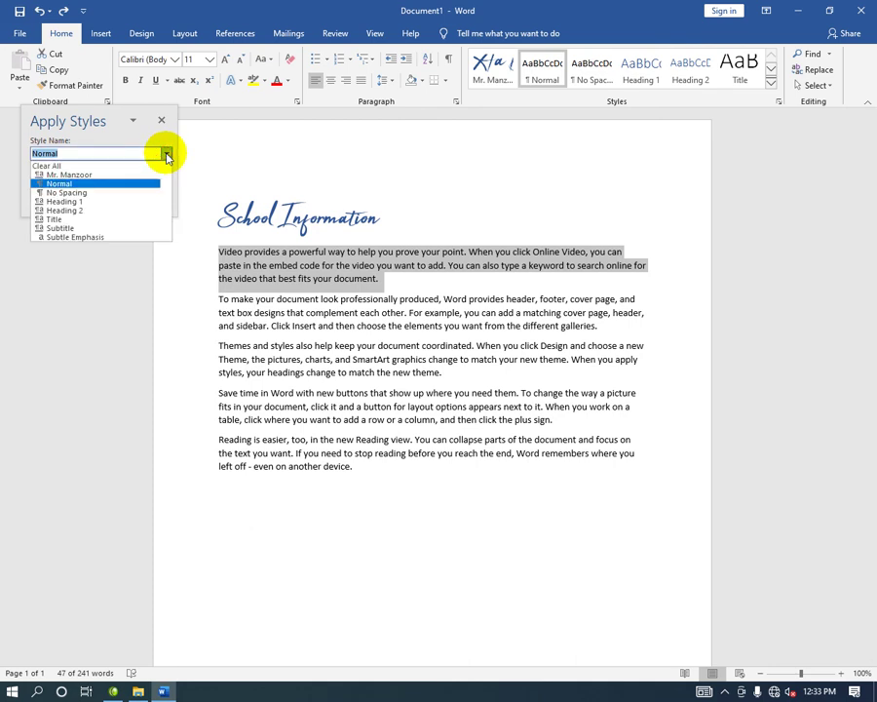
left_click(114, 177)
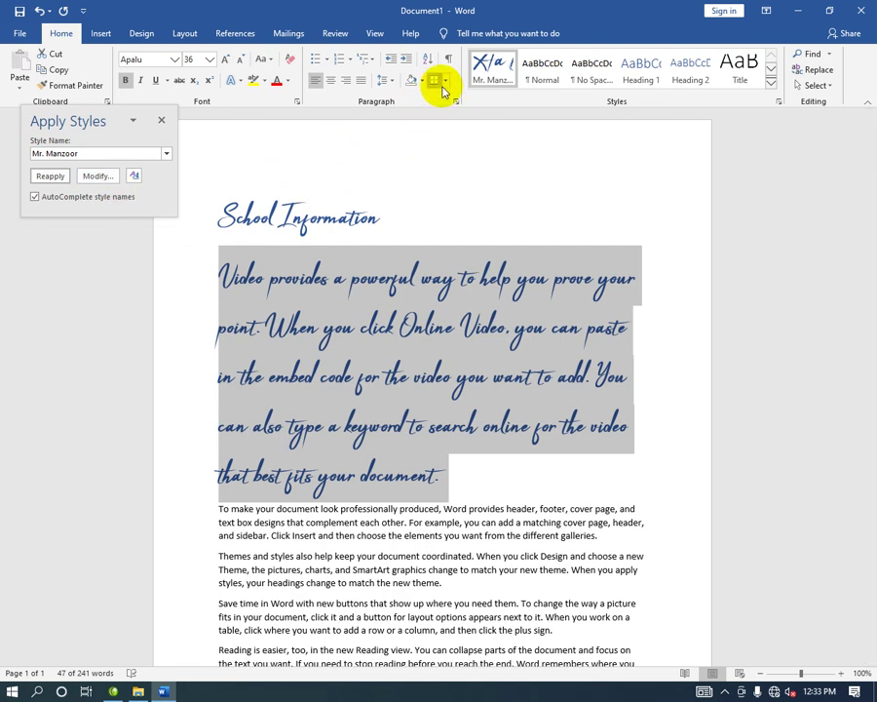
left_click(771, 84)
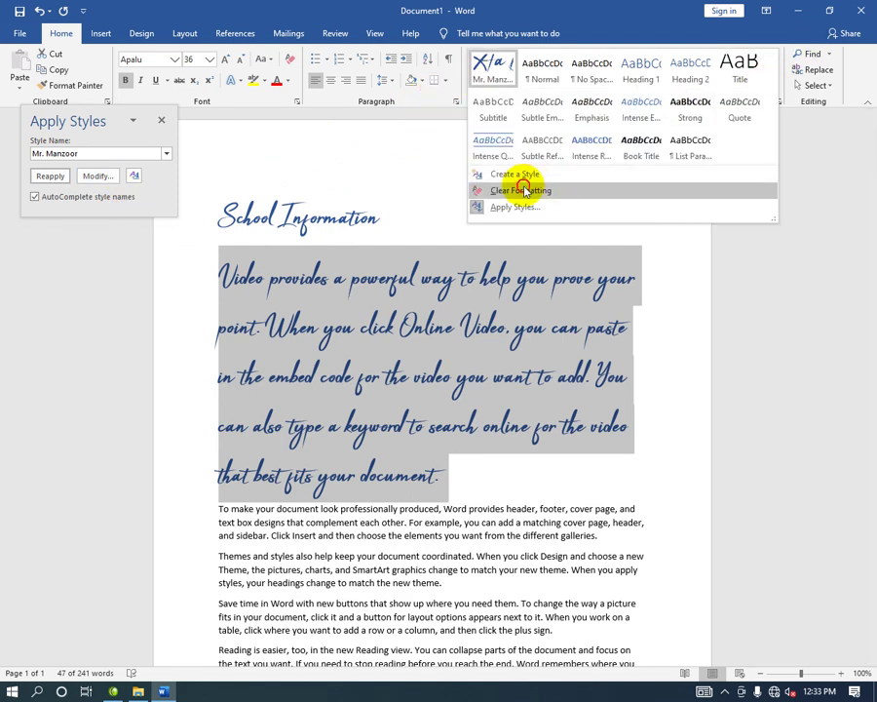
left_click(524, 191)
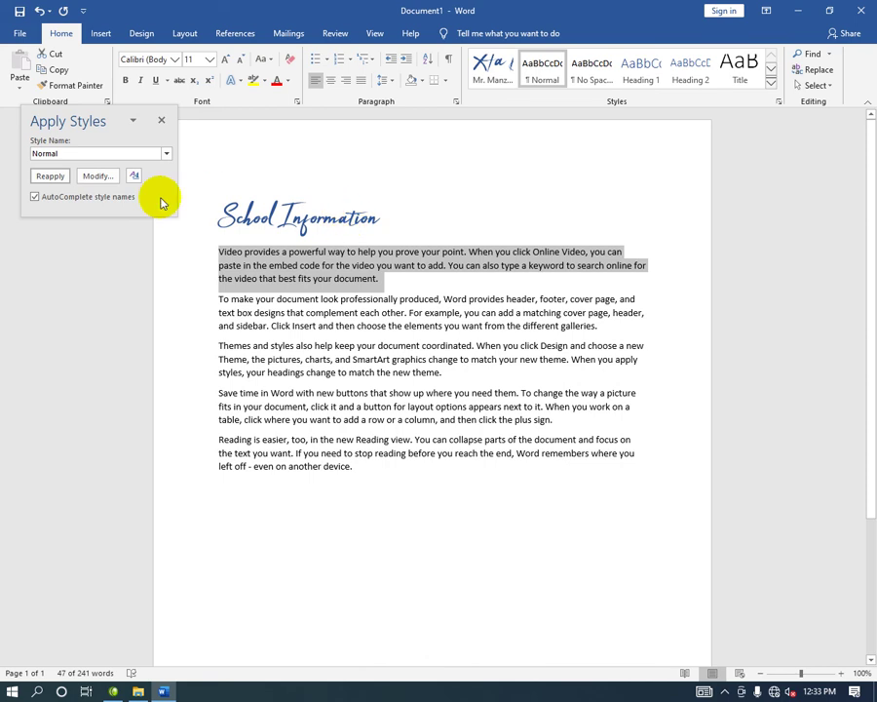
Reapply Normal to the paragraph and swap the Apply Styles panel for the Styles pane.
left_click(65, 176)
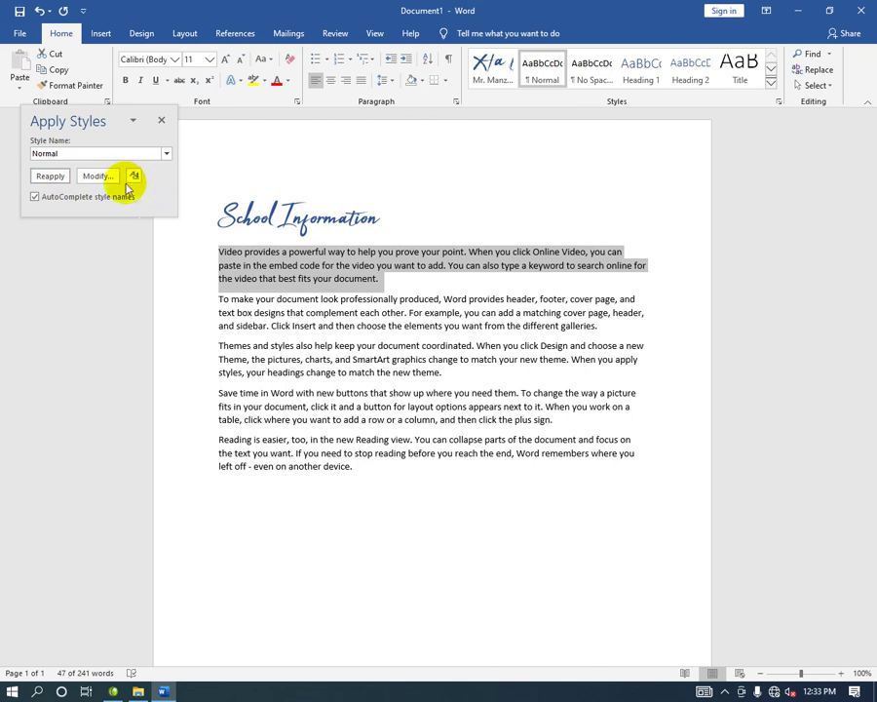
left_click(117, 179)
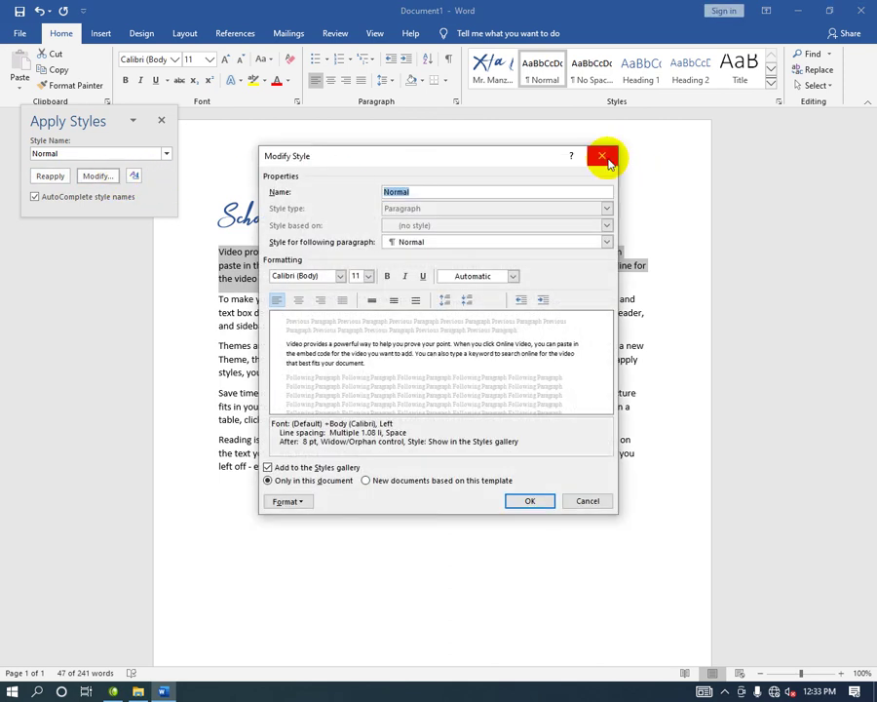
left_click(602, 156)
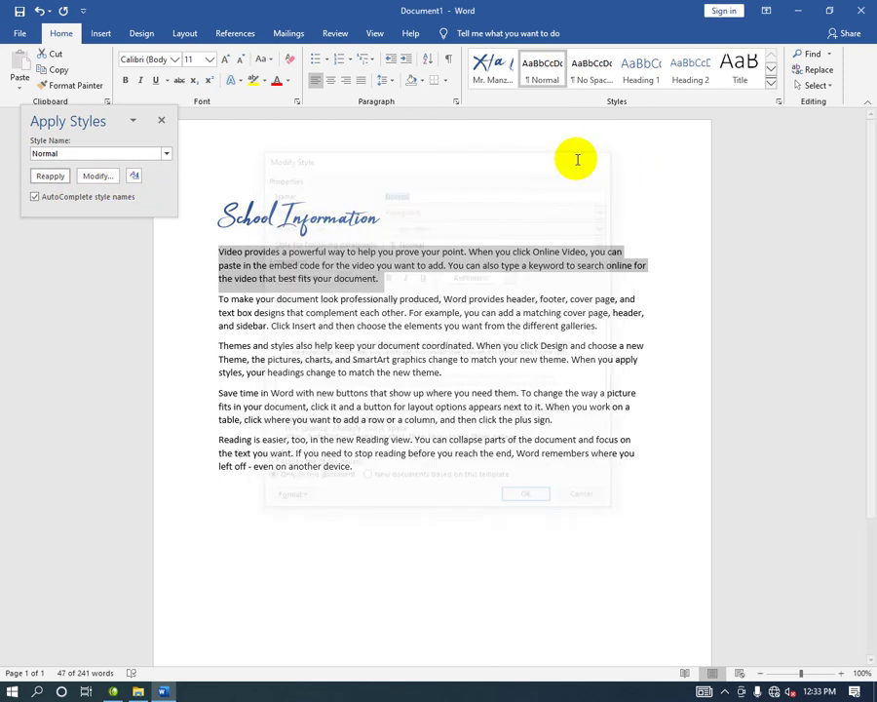
left_click(137, 179)
left_click(161, 120)
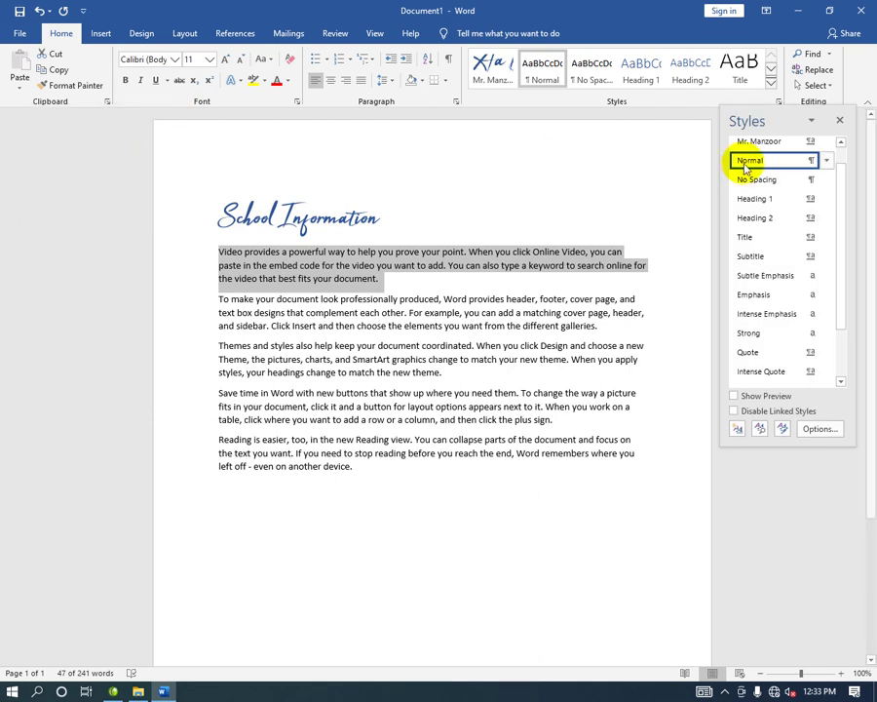
Try the custom style and No Spacing, settle on Title, and close the Styles pane.
mouse_move(748, 163)
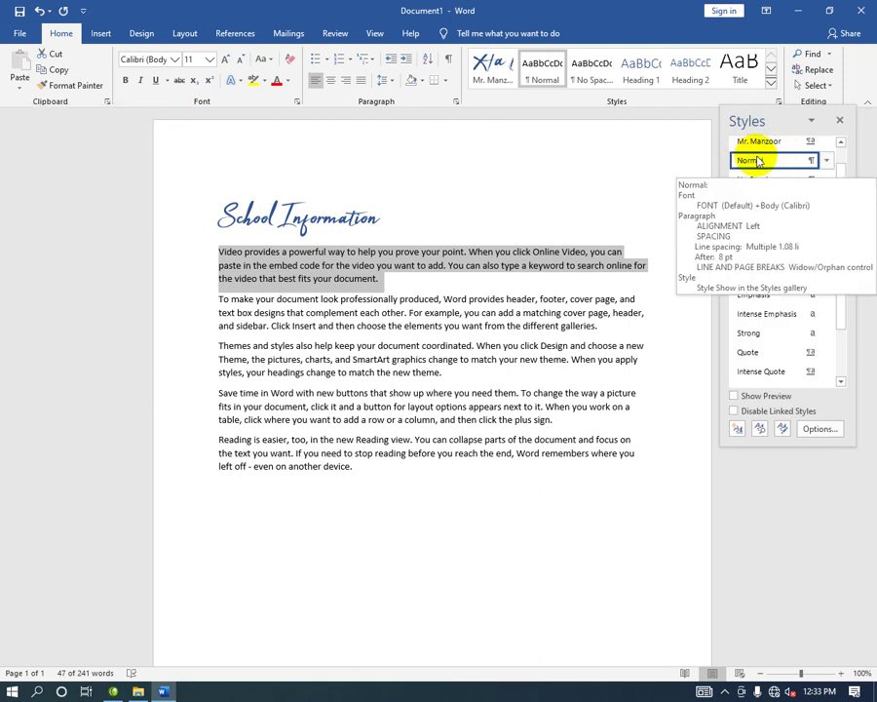
left_click(758, 142)
left_click(760, 185)
left_click(753, 241)
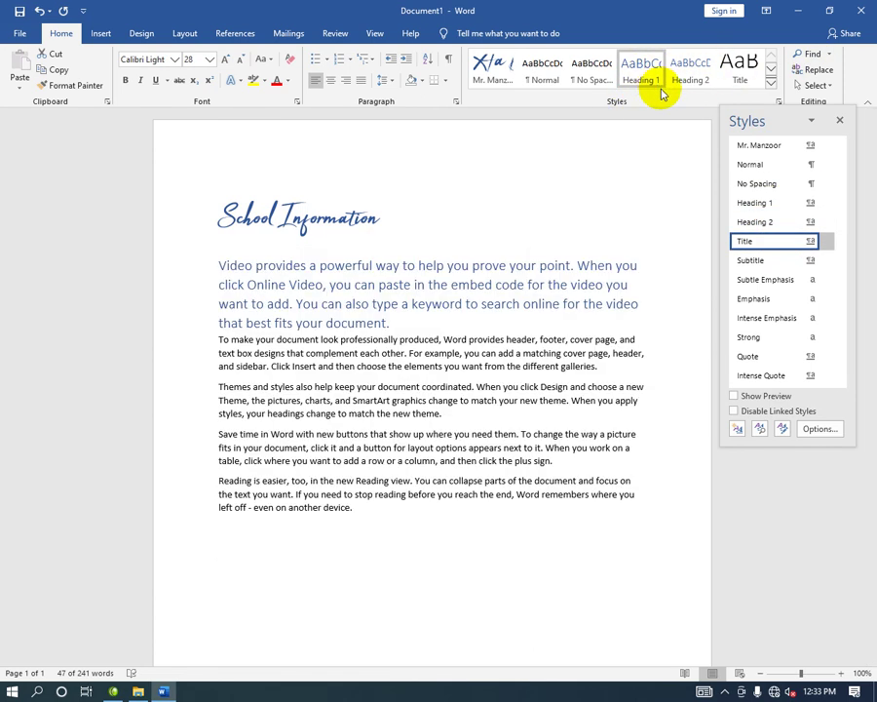
left_click(839, 120)
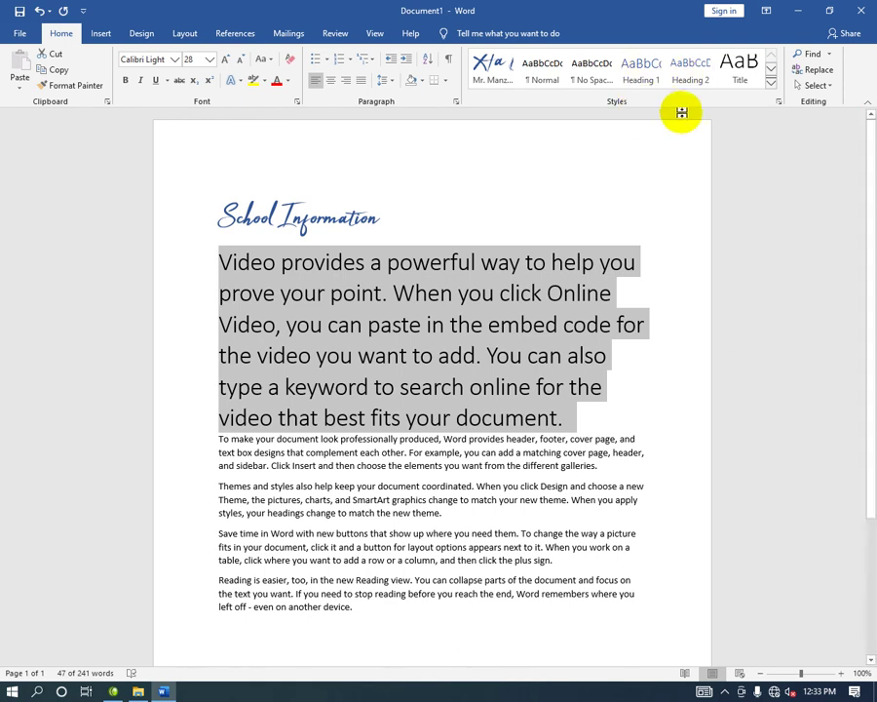
Clear the first paragraph's formatting from the Styles gallery, restoring Normal Calibri 11 pt.
left_click(770, 82)
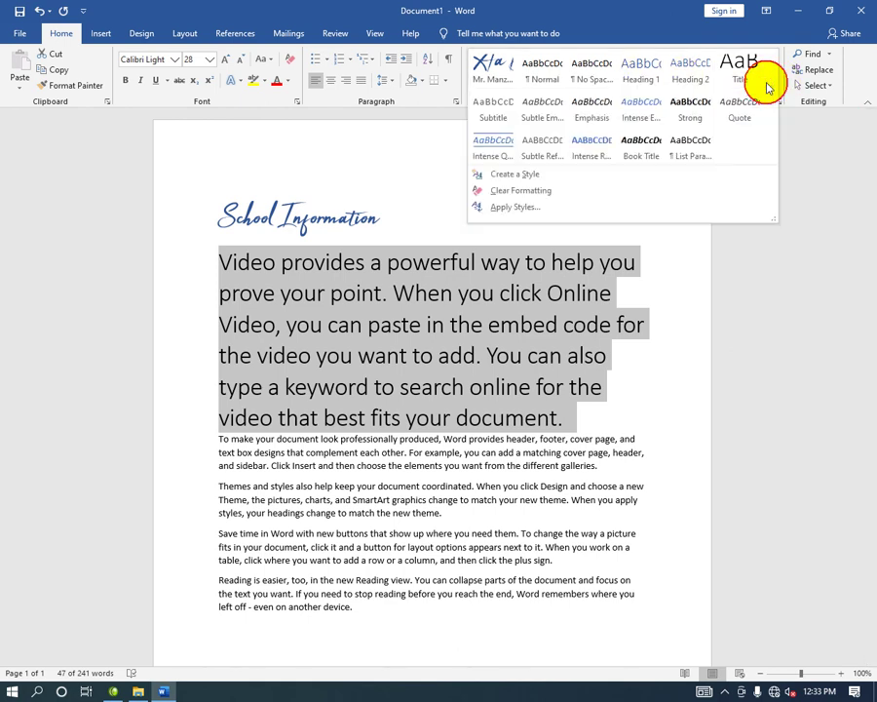
left_click(599, 434)
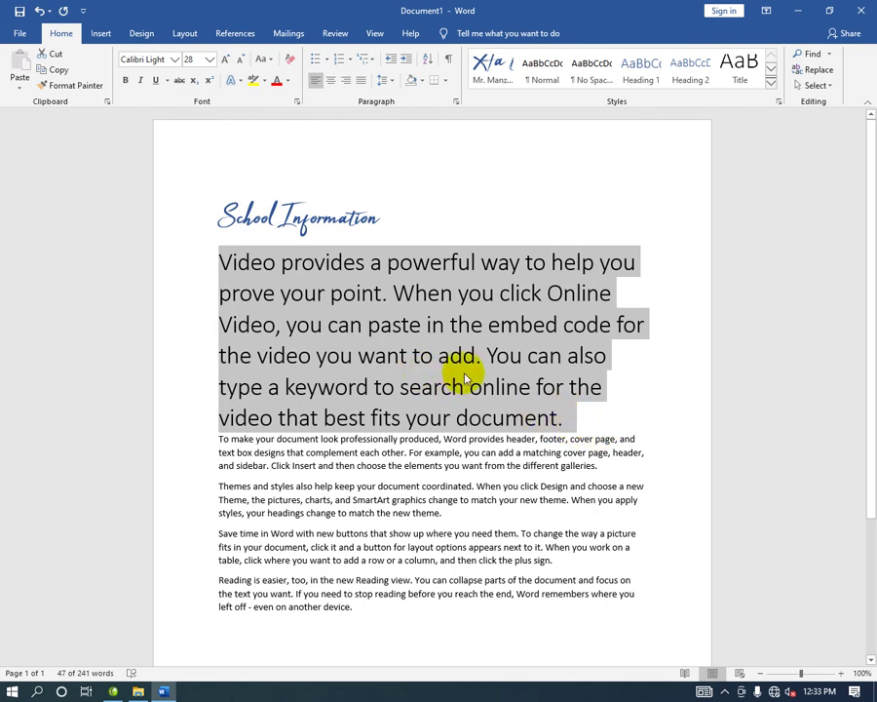
left_click(770, 82)
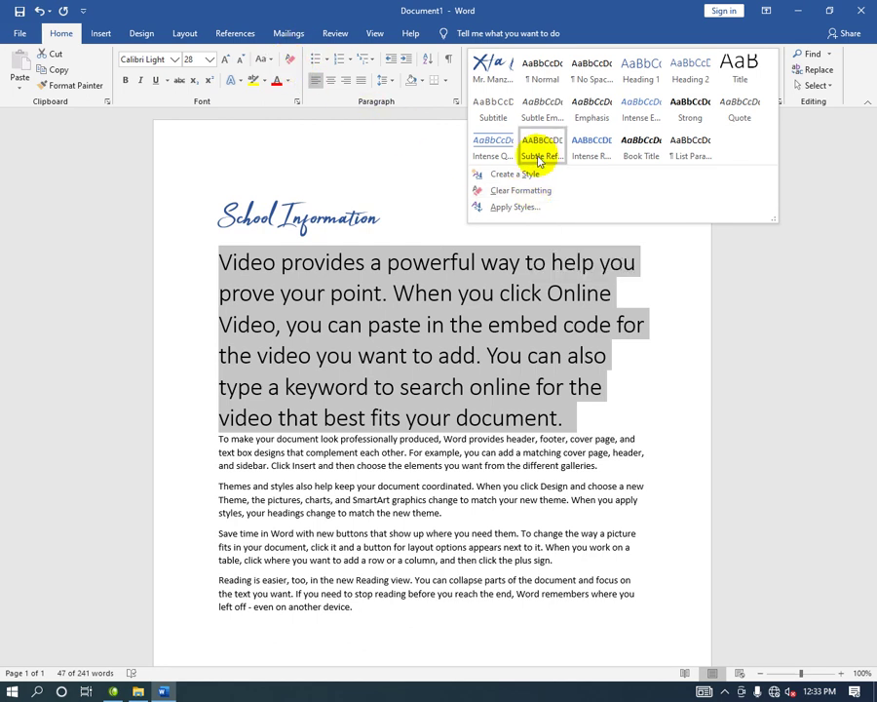
left_click(545, 192)
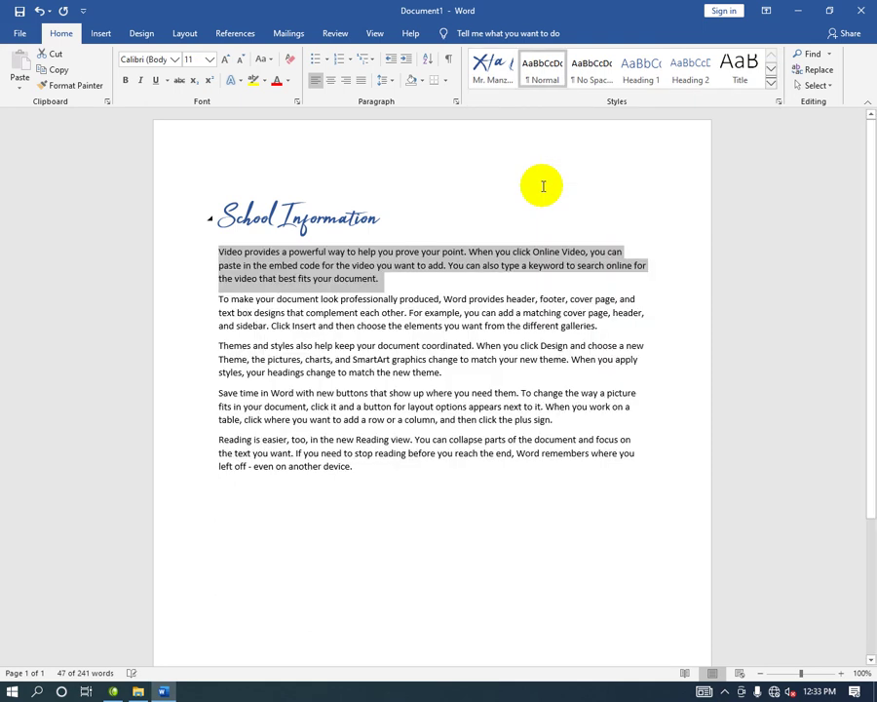
left_click(468, 313)
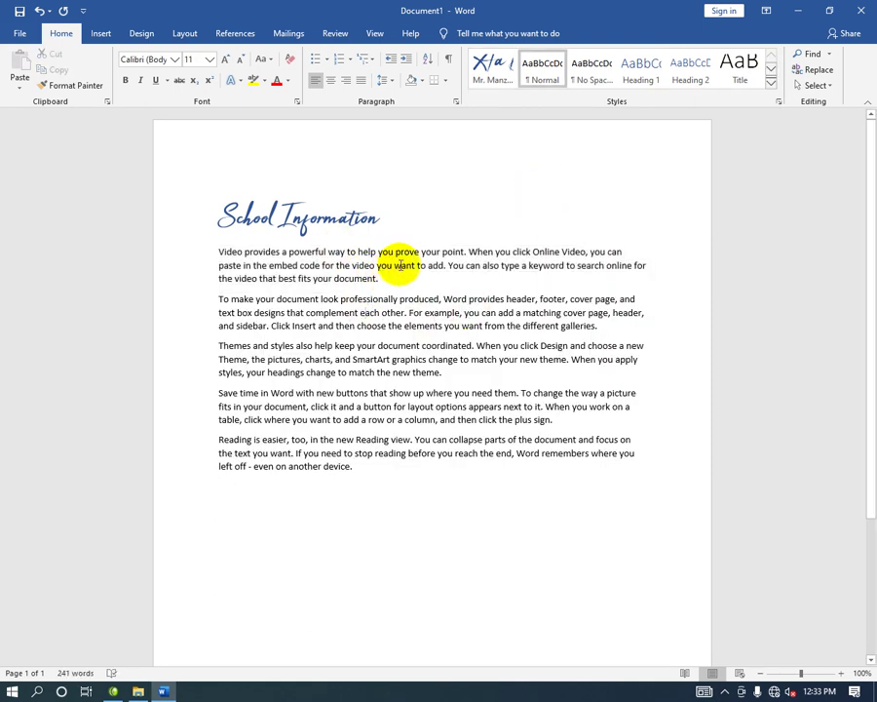
left_click(771, 91)
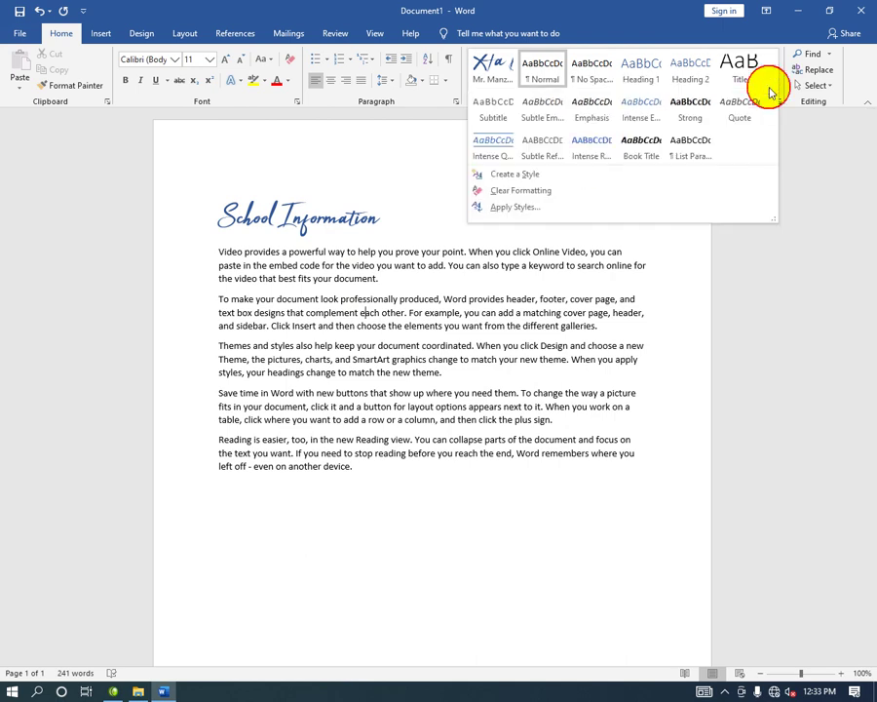
key("Escape")
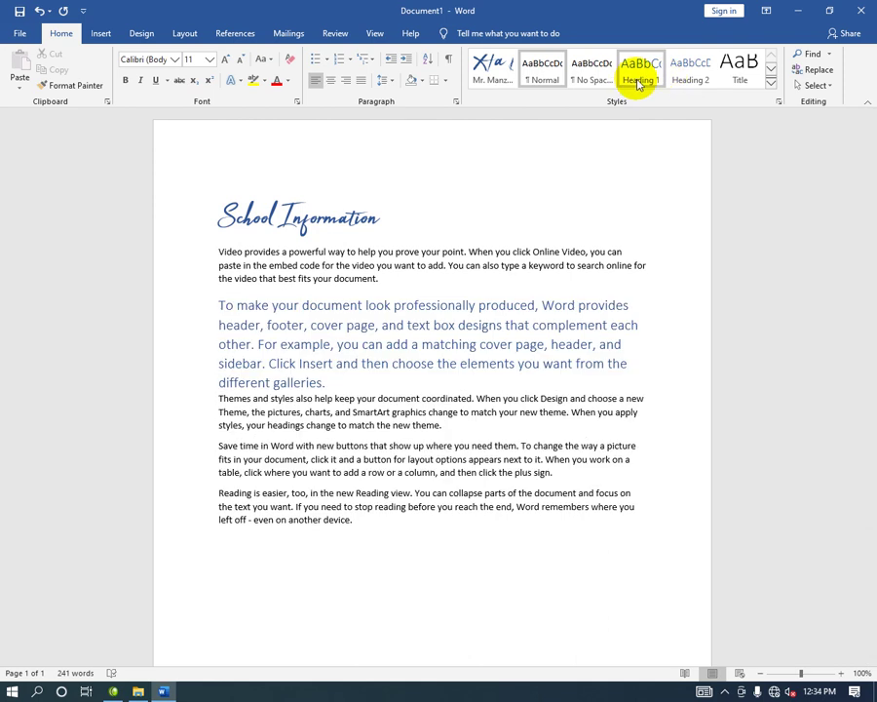
left_click(463, 202)
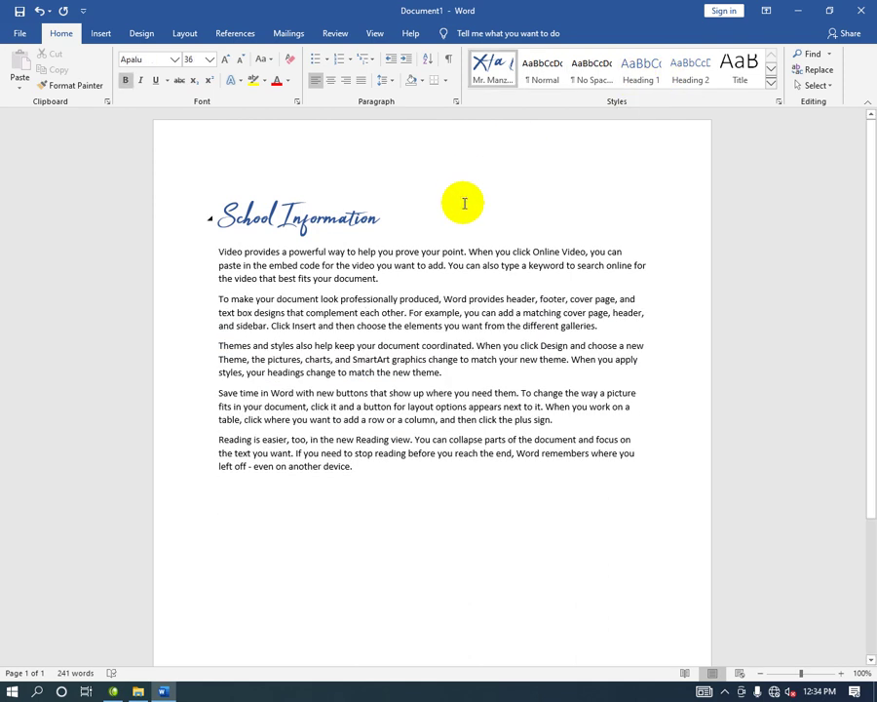